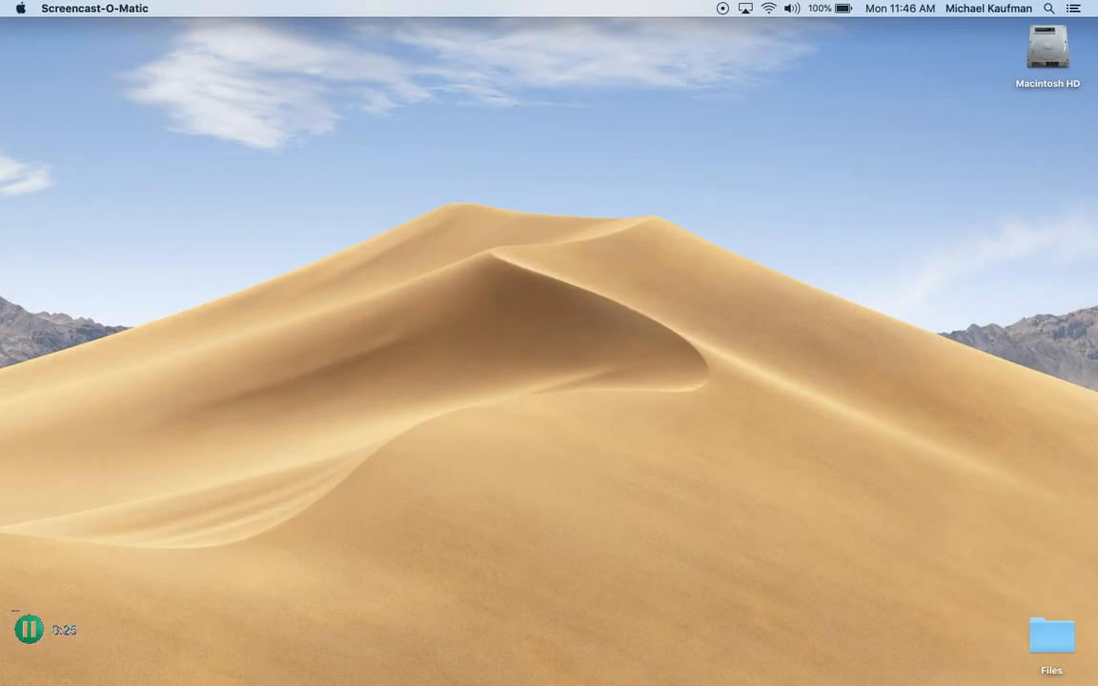
Switch to the Google Classroom browser window and open the first student's Example Video.mp4 submission in the Comment Bank Example assignment
{"action": "key", "text": "ctrl+Right"}
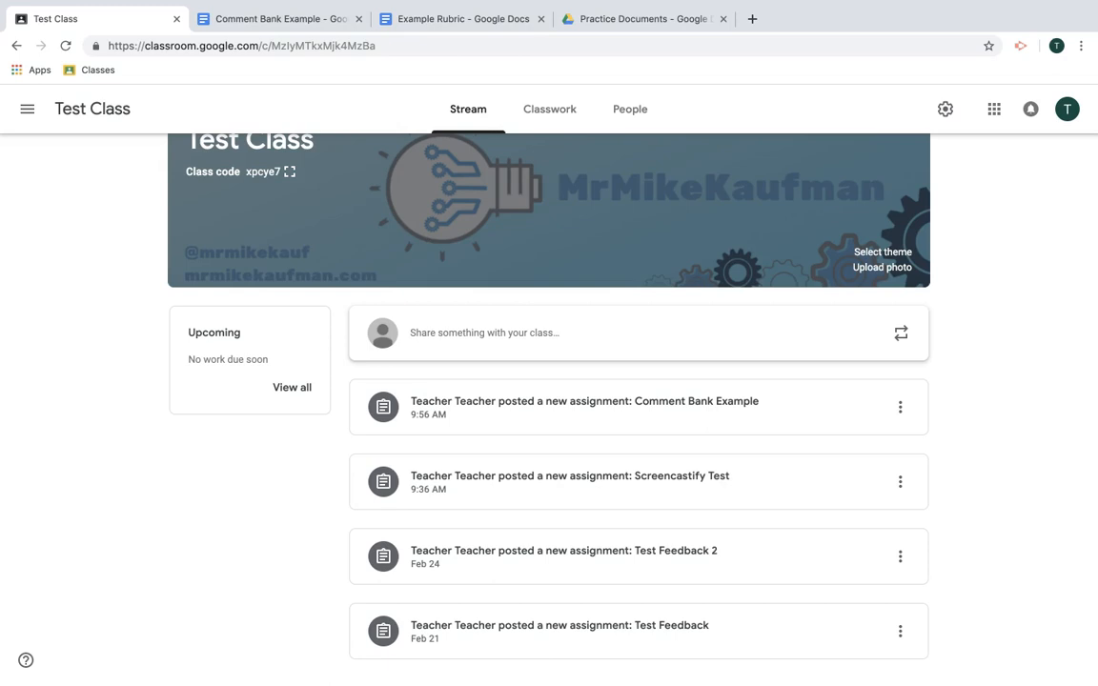
{"action": "left_click", "coordinate": [449, 409]}
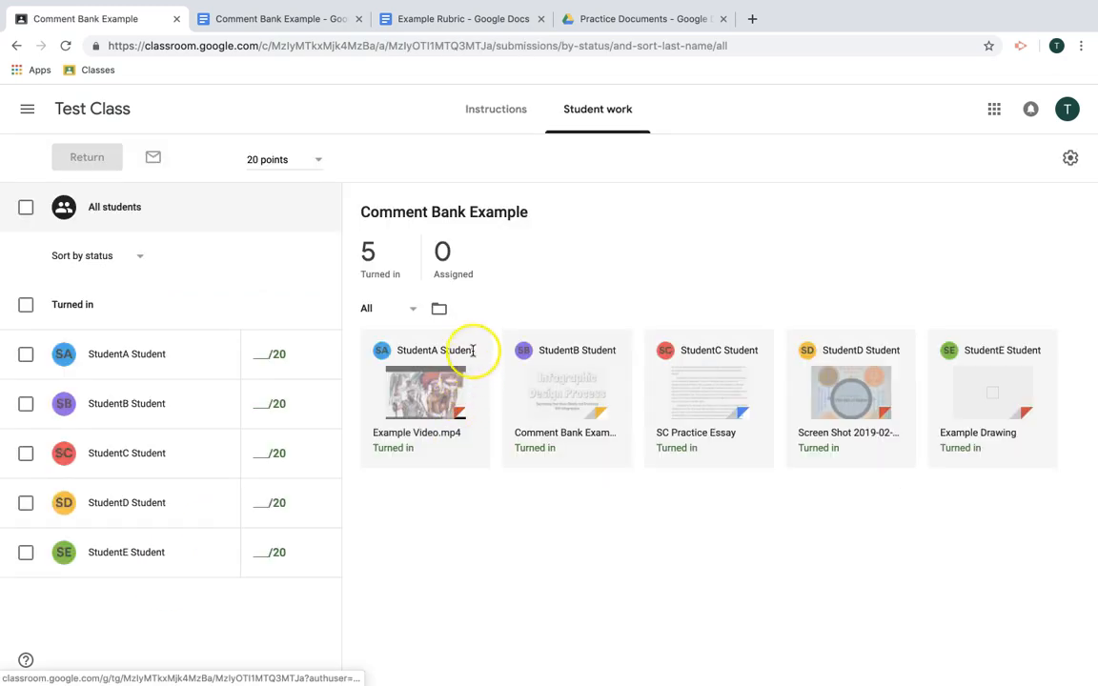
{"action": "left_click", "coordinate": [418, 396]}
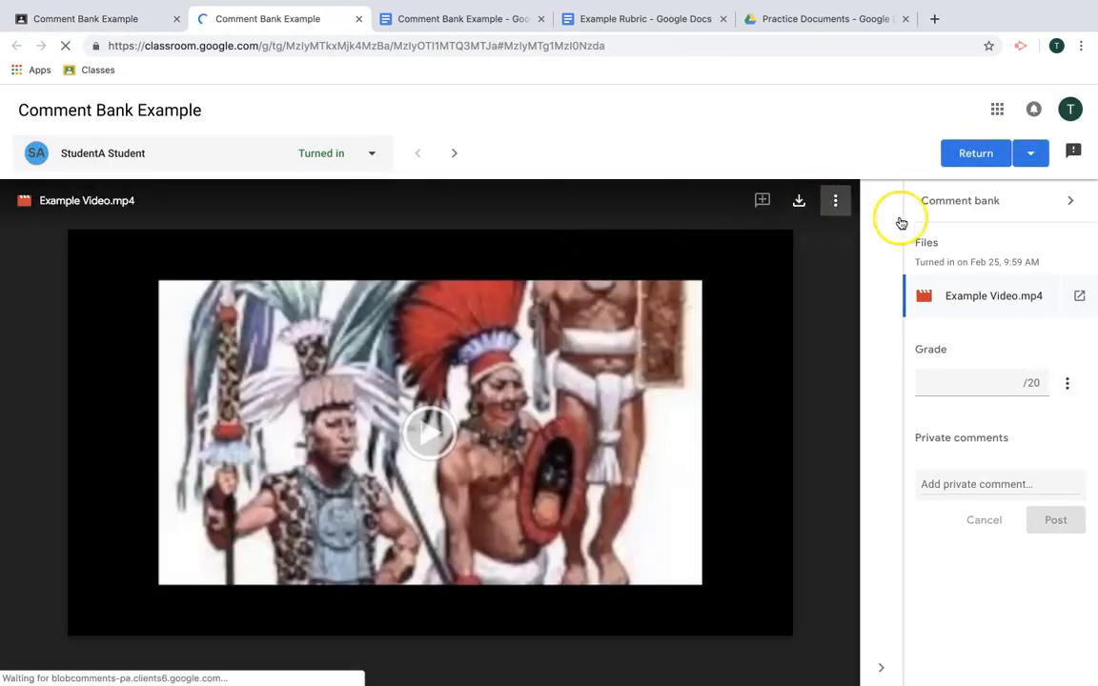
Add two separate entries to the comment bank: "Nice use of evidence." and "The images you use...."
{"action": "left_click", "coordinate": [948, 205]}
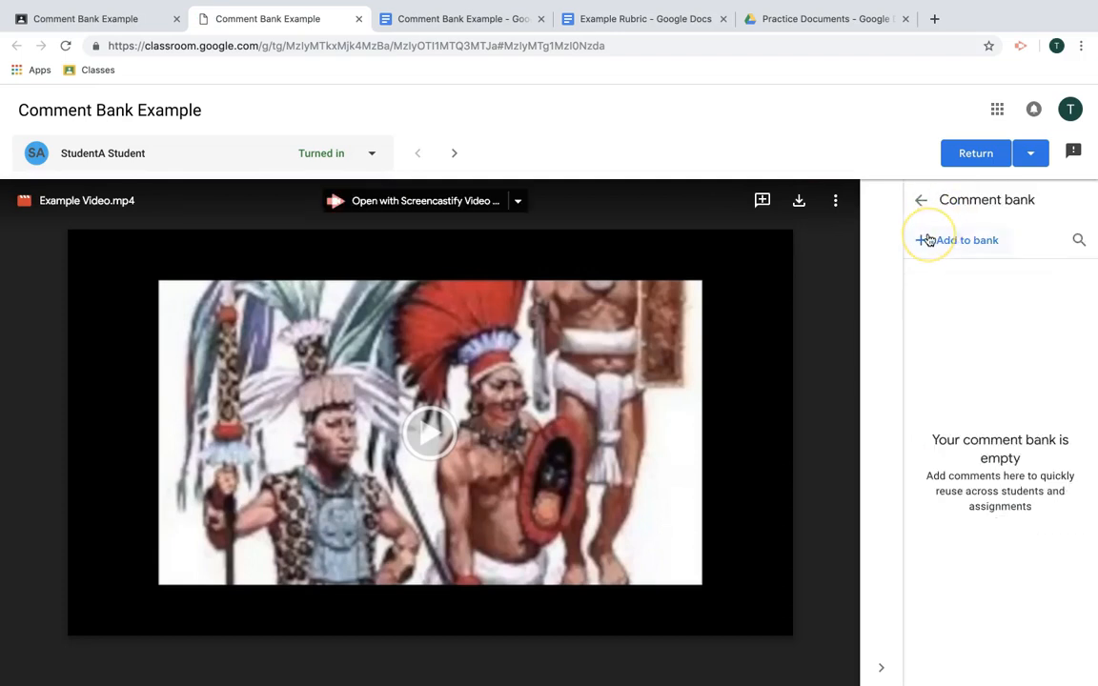
{"action": "left_click", "coordinate": [916, 243]}
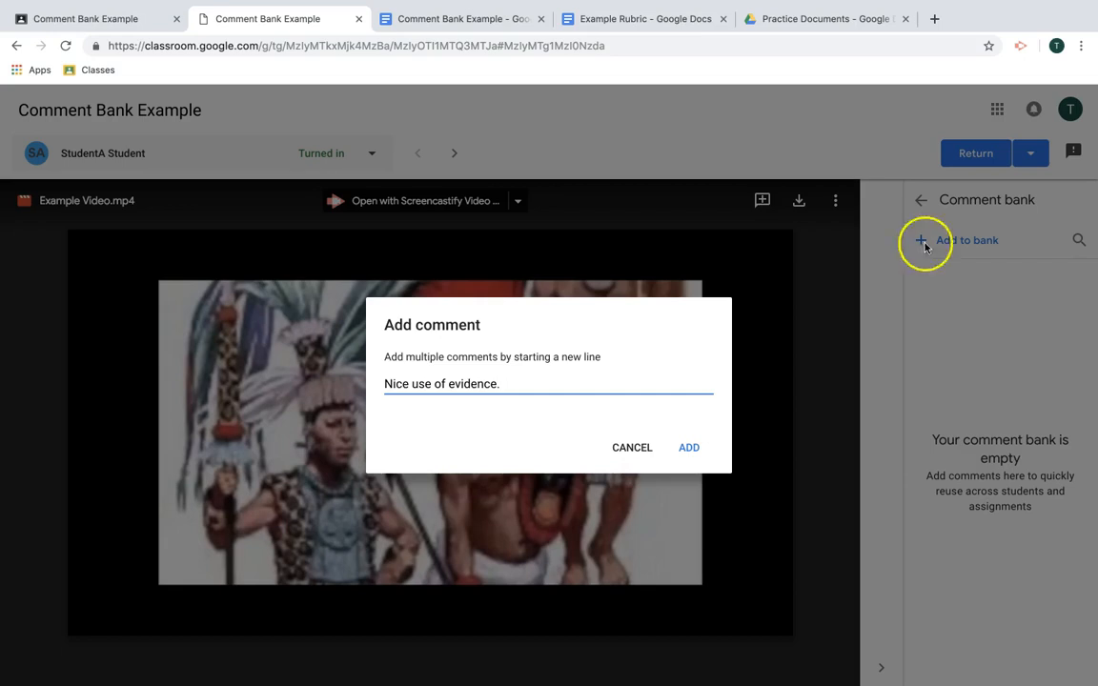
{"action": "left_click", "coordinate": [708, 445]}
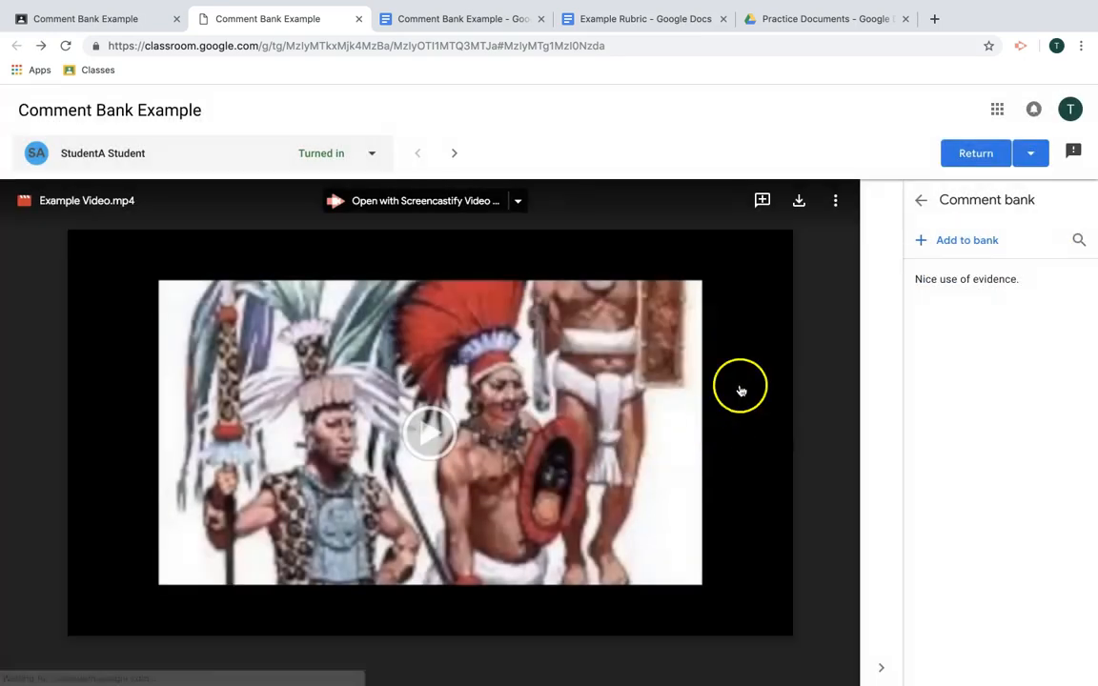
{"action": "left_click", "coordinate": [952, 250]}
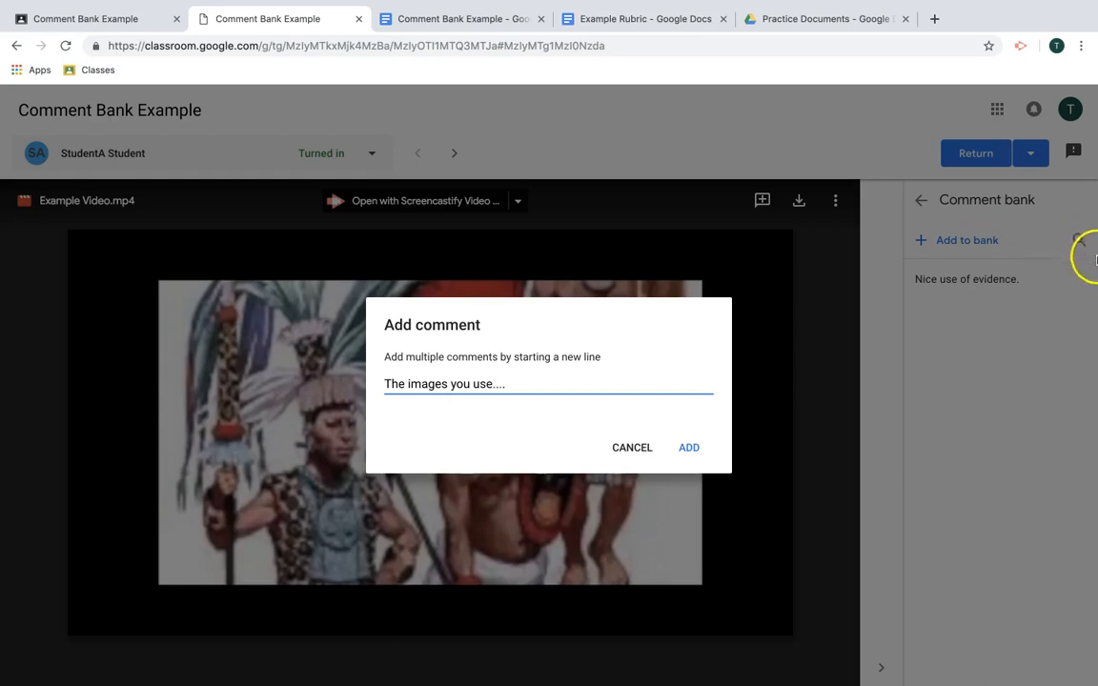
{"action": "left_click", "coordinate": [699, 448]}
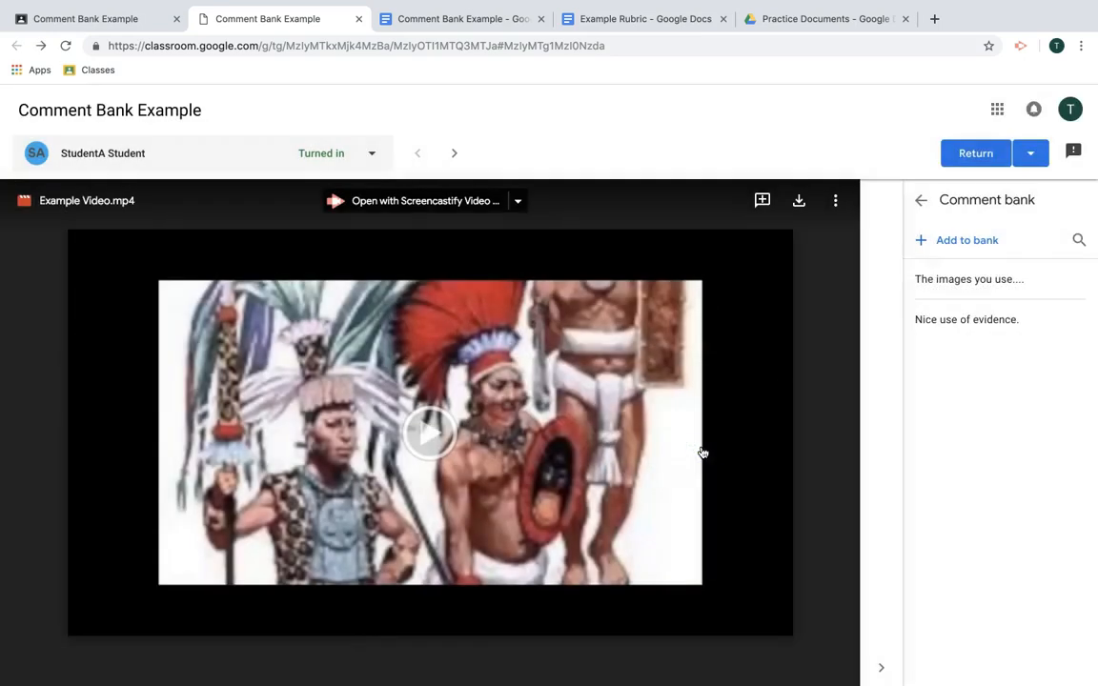
Review the prepared comments in the Comment Bank Example document against the criteria in the Example Rubric document
{"action": "left_click", "coordinate": [464, 21]}
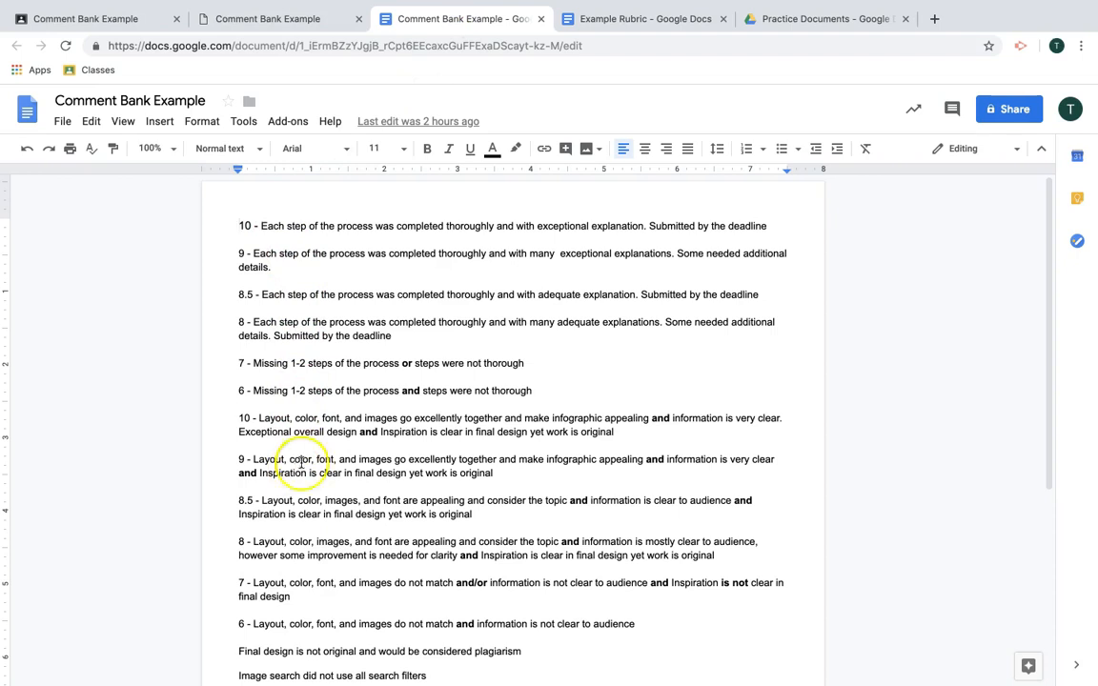
{"action": "scroll", "coordinate": [329, 457], "scroll_direction": "down", "scroll_amount": 1}
{"action": "scroll", "coordinate": [338, 432], "scroll_direction": "up", "scroll_amount": 1}
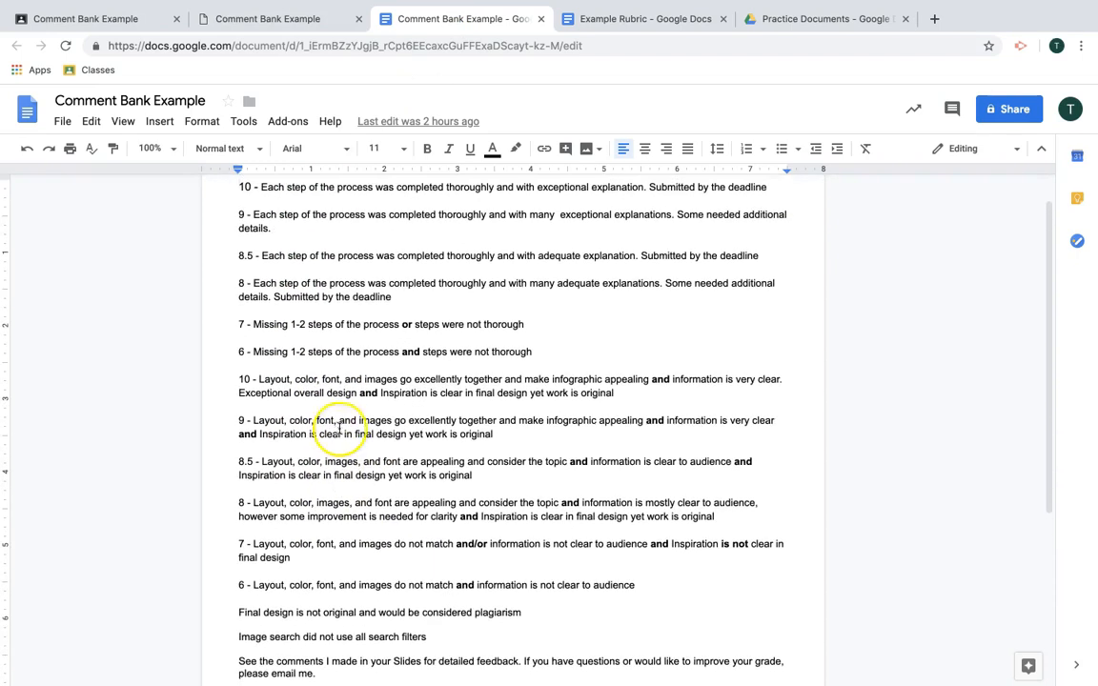
{"action": "left_click", "coordinate": [607, 19]}
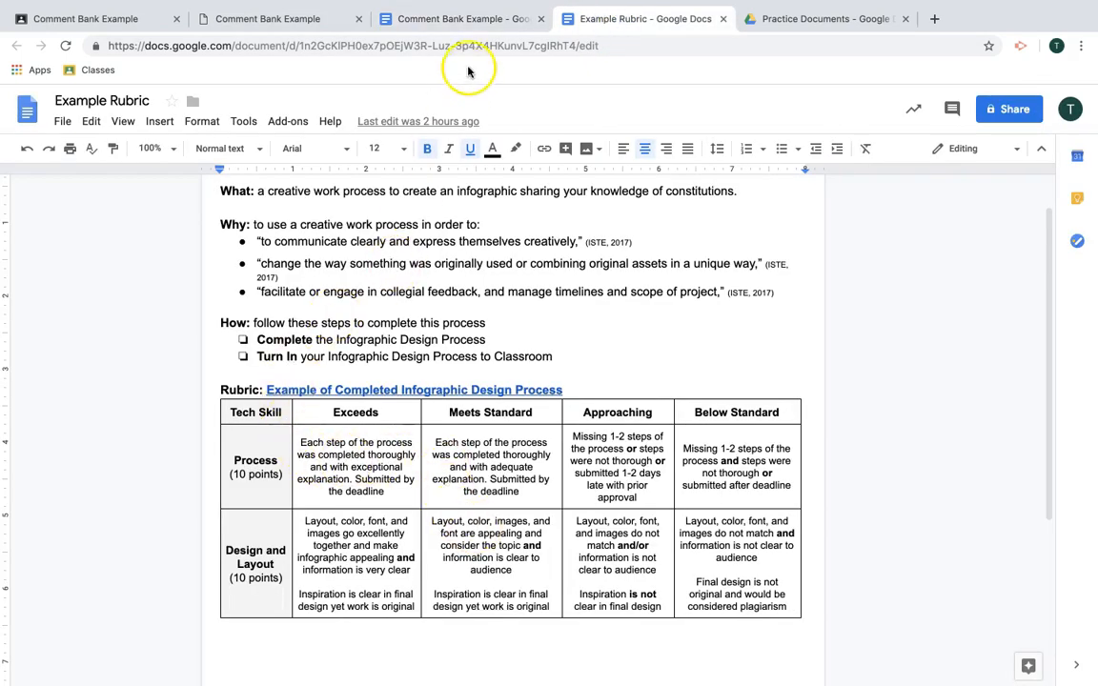
{"action": "left_click", "coordinate": [458, 19]}
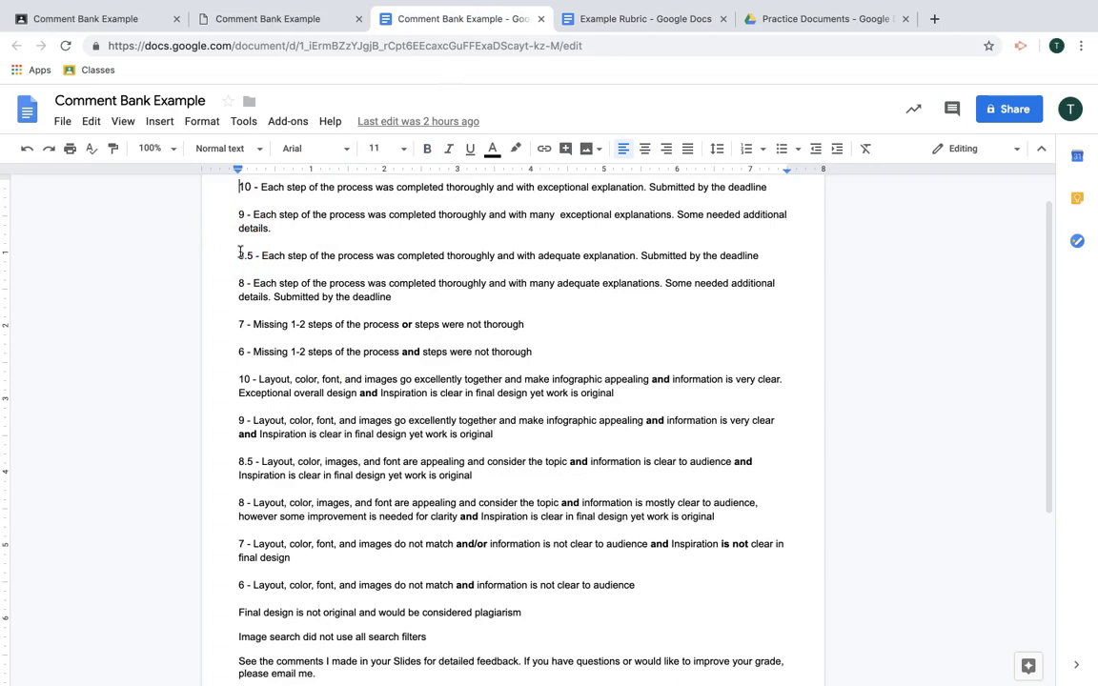
{"action": "scroll", "coordinate": [238, 250], "scroll_direction": "up", "scroll_amount": 1}
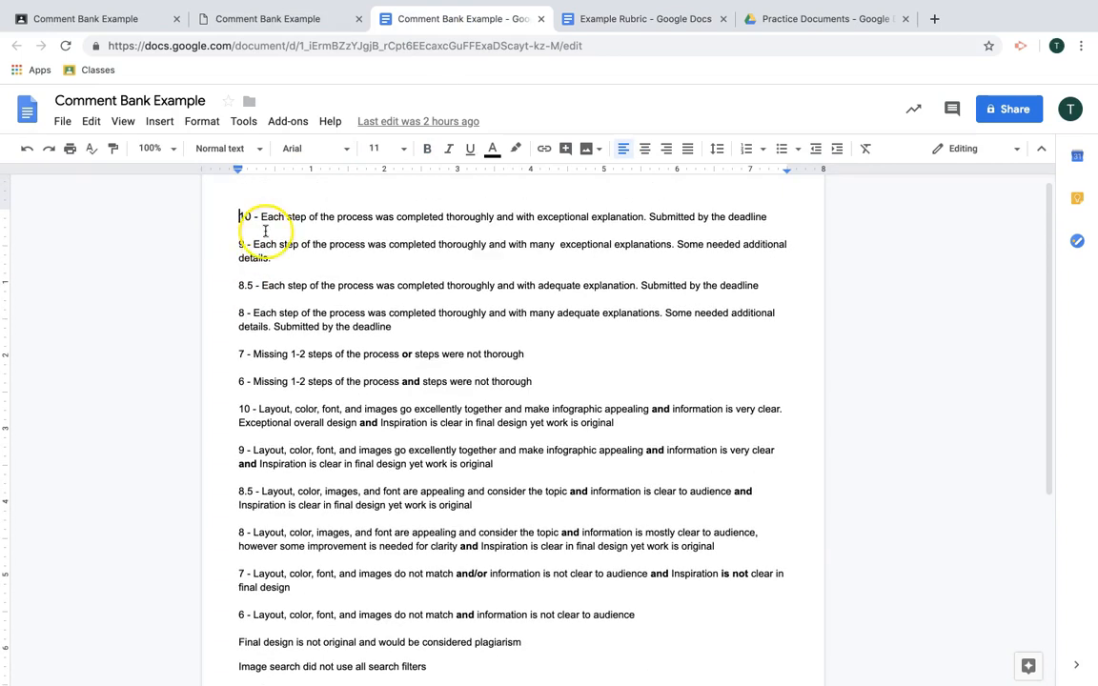
Copy the document's comments from the first "10 - Each step of the process" line through "Image search did not use all search filters"
{"action": "left_click", "coordinate": [263, 270]}
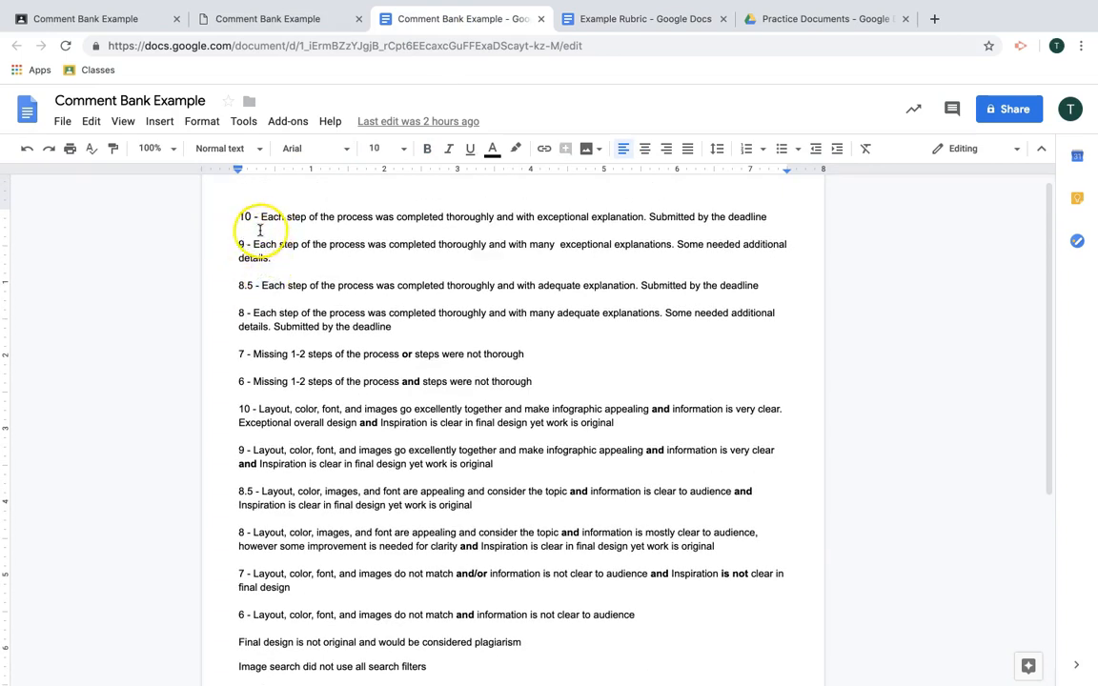
{"action": "left_click_drag", "start_coordinate": [237, 218], "coordinate": [427, 522]}
{"action": "scroll", "coordinate": [356, 306], "scroll_direction": "down", "scroll_amount": 3}
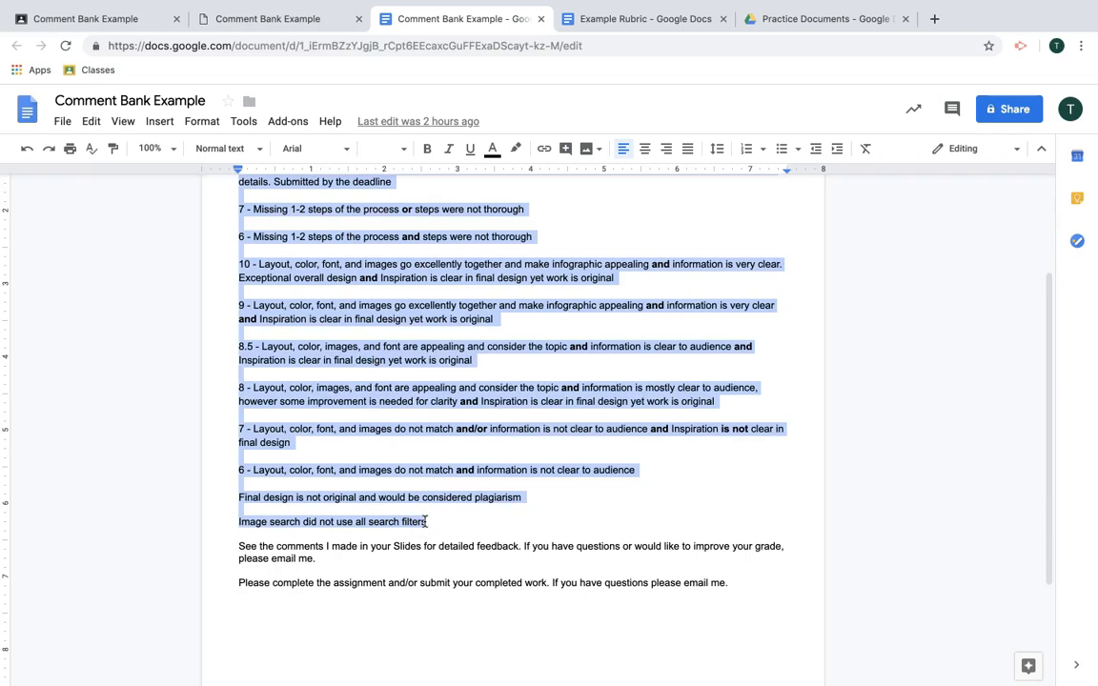
Add all the copied rubric comments to the Classroom comment bank in one batch
{"action": "left_click", "coordinate": [250, 23]}
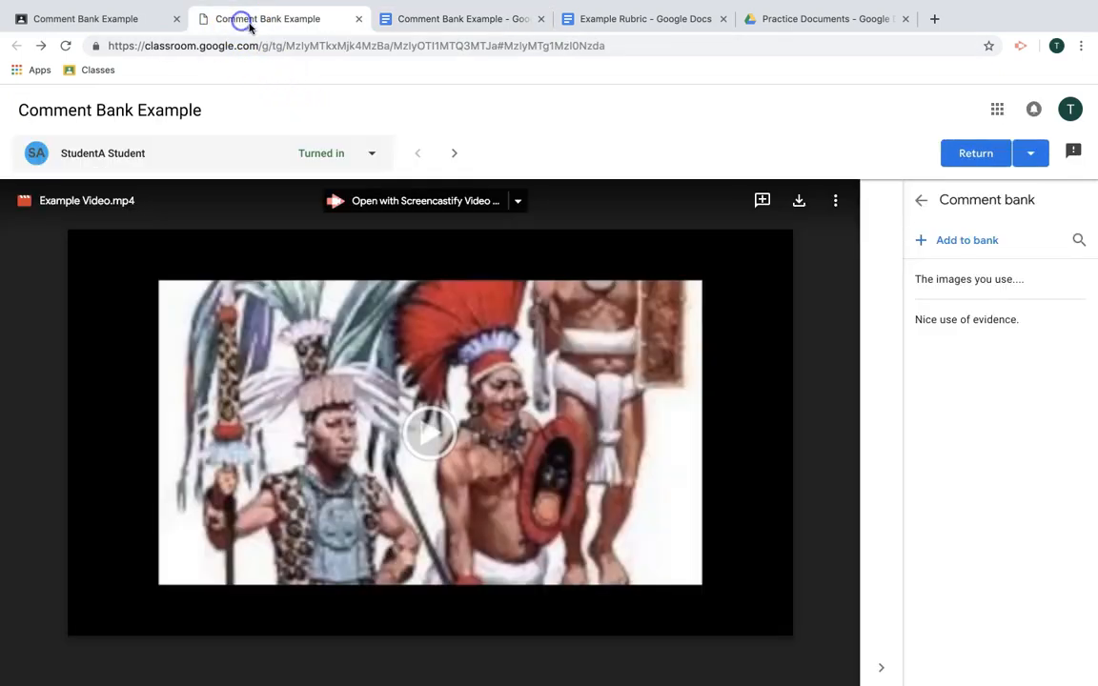
{"action": "left_click", "coordinate": [972, 241]}
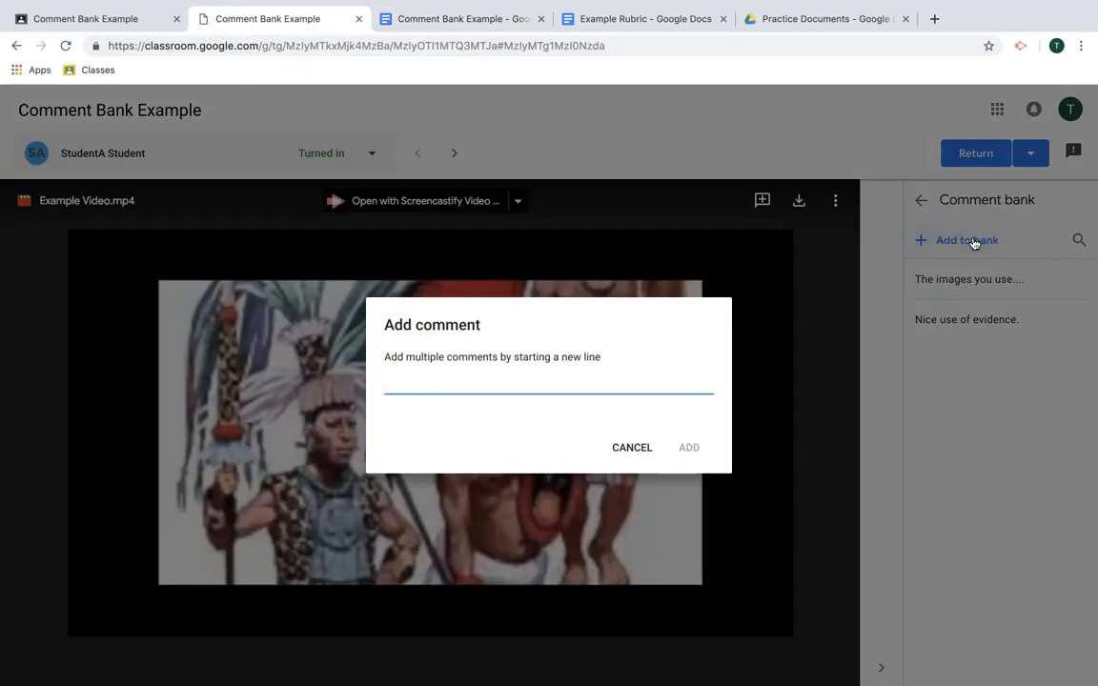
{"action": "key", "text": "ctrl+v"}
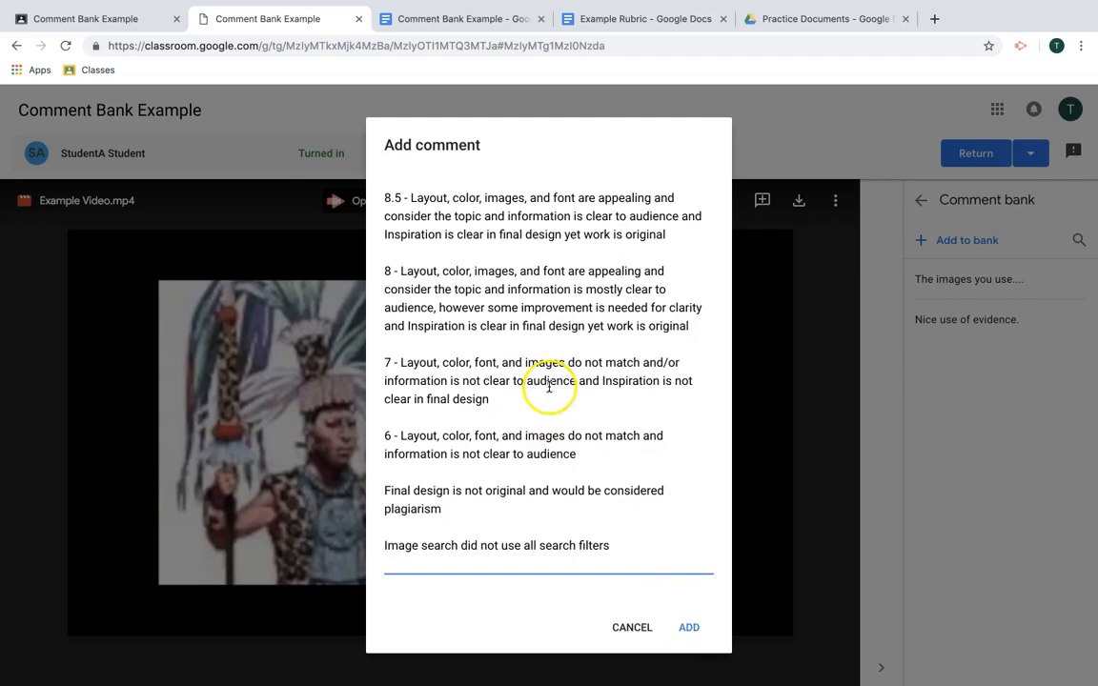
{"action": "left_click", "coordinate": [690, 630]}
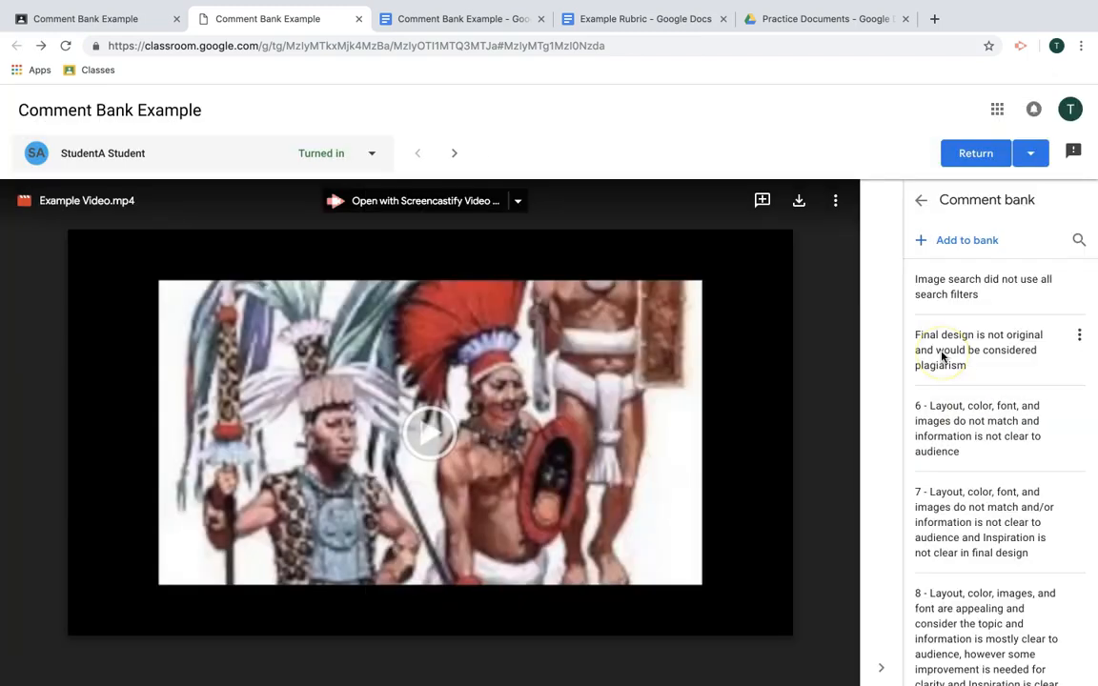
Leave the comment bank and play the student's Example Video.mp4 briefly, pausing it at about 0:01
{"action": "left_click", "coordinate": [922, 203]}
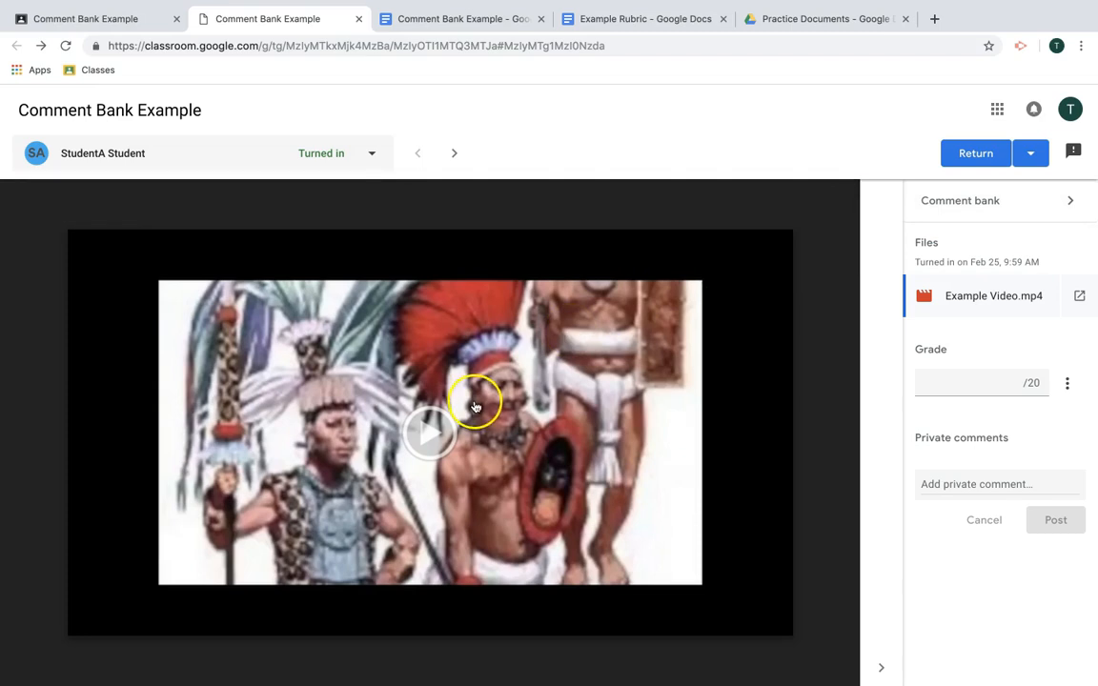
{"action": "left_click", "coordinate": [466, 434]}
{"action": "left_click", "coordinate": [431, 433]}
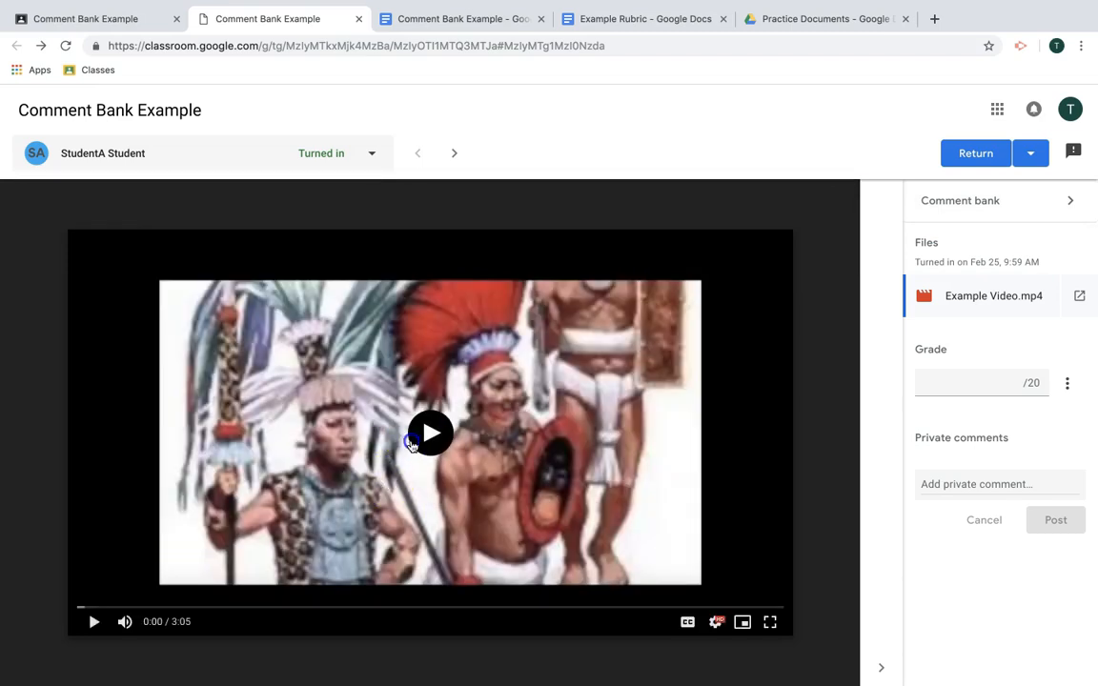
{"action": "left_click", "coordinate": [523, 394]}
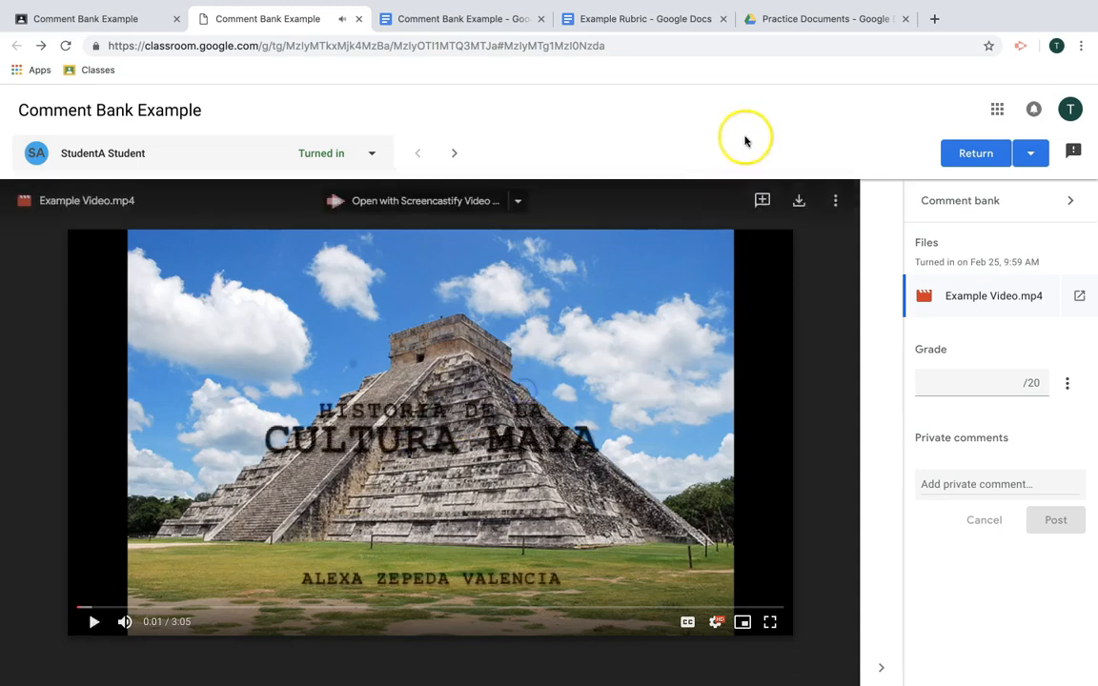
Comment on the video using #8 to insert and post the bank entry "8 - Each step of the process was completed thoroughly"
{"action": "left_click", "coordinate": [762, 202]}
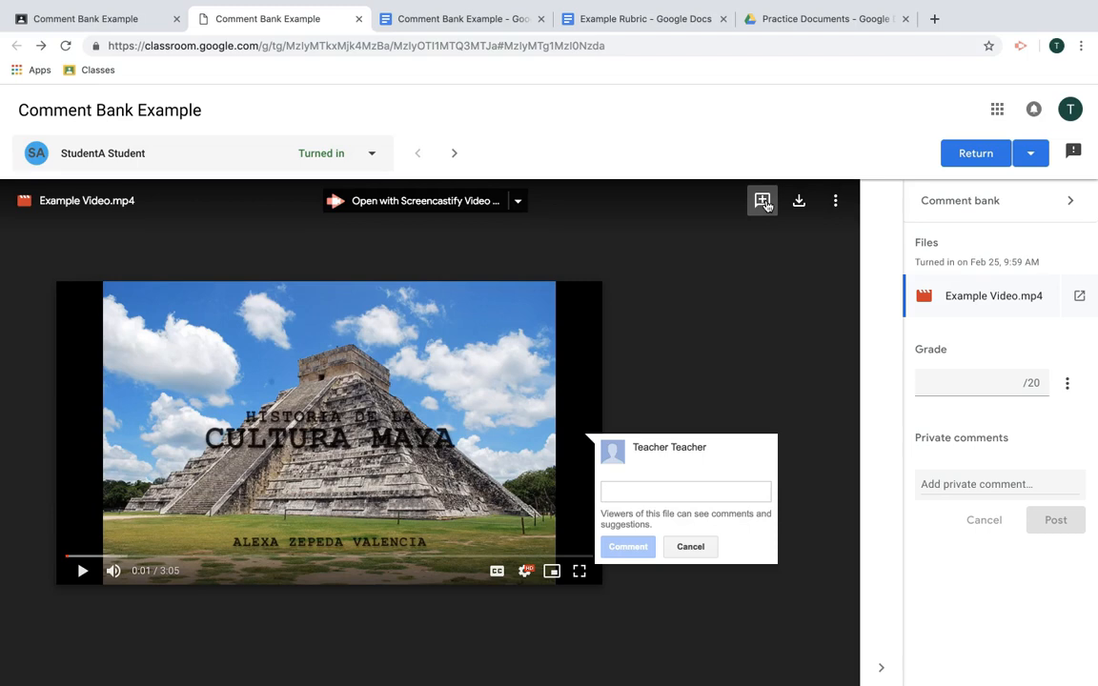
{"action": "type", "text": "#"}
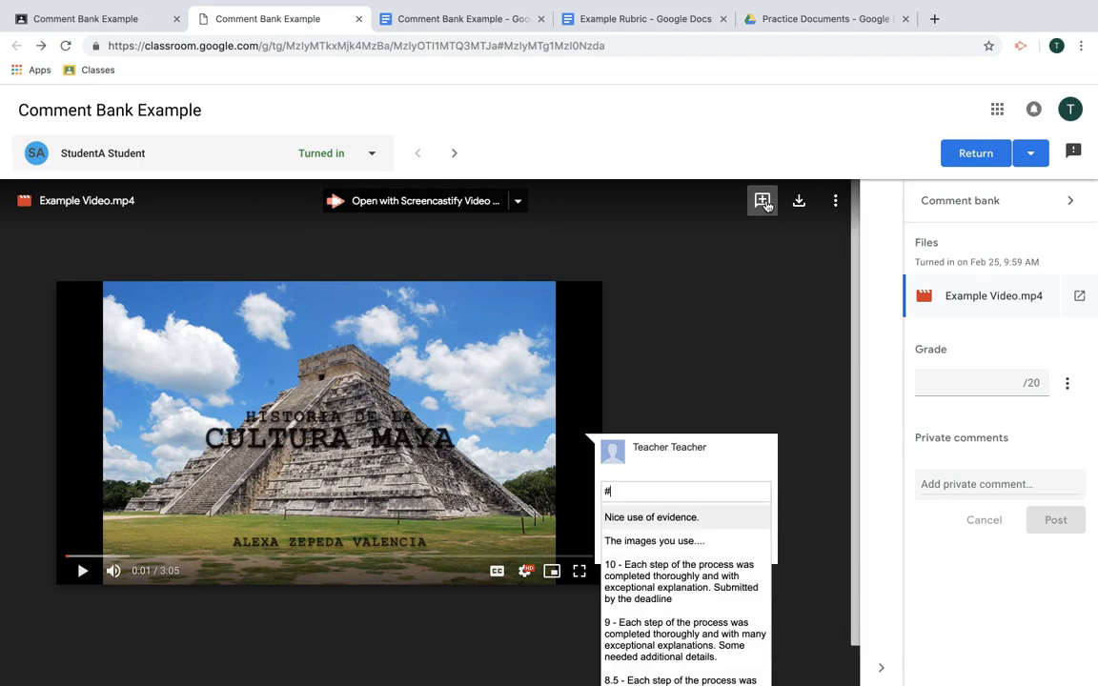
{"action": "type", "text": "8"}
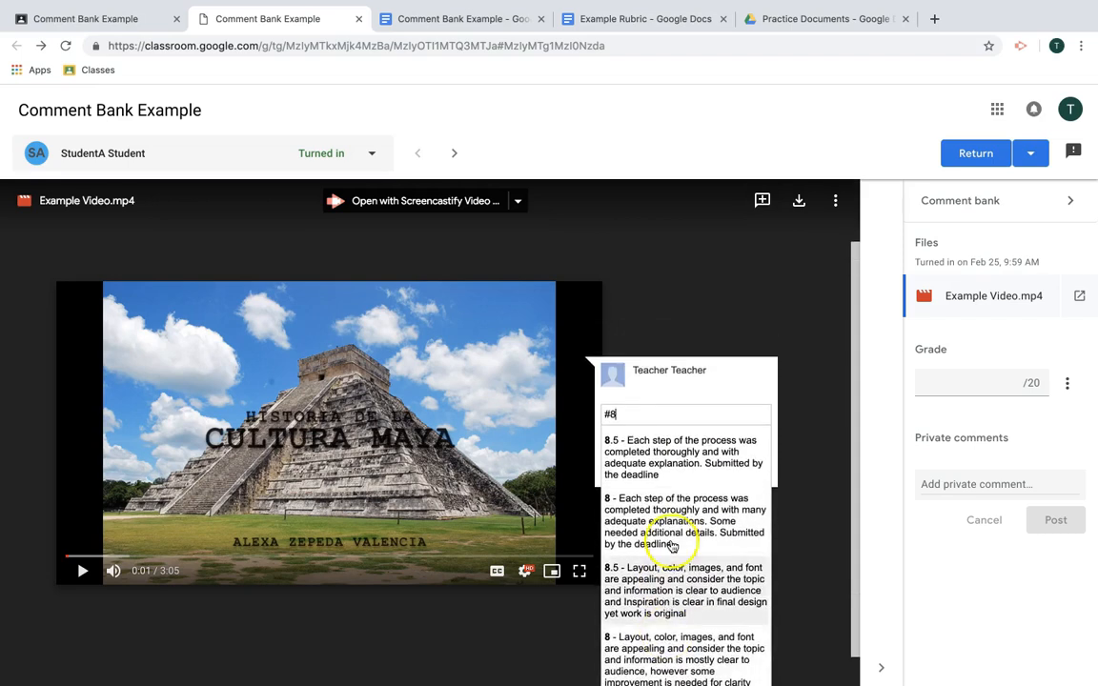
{"action": "left_click", "coordinate": [652, 525]}
{"action": "left_click", "coordinate": [628, 602]}
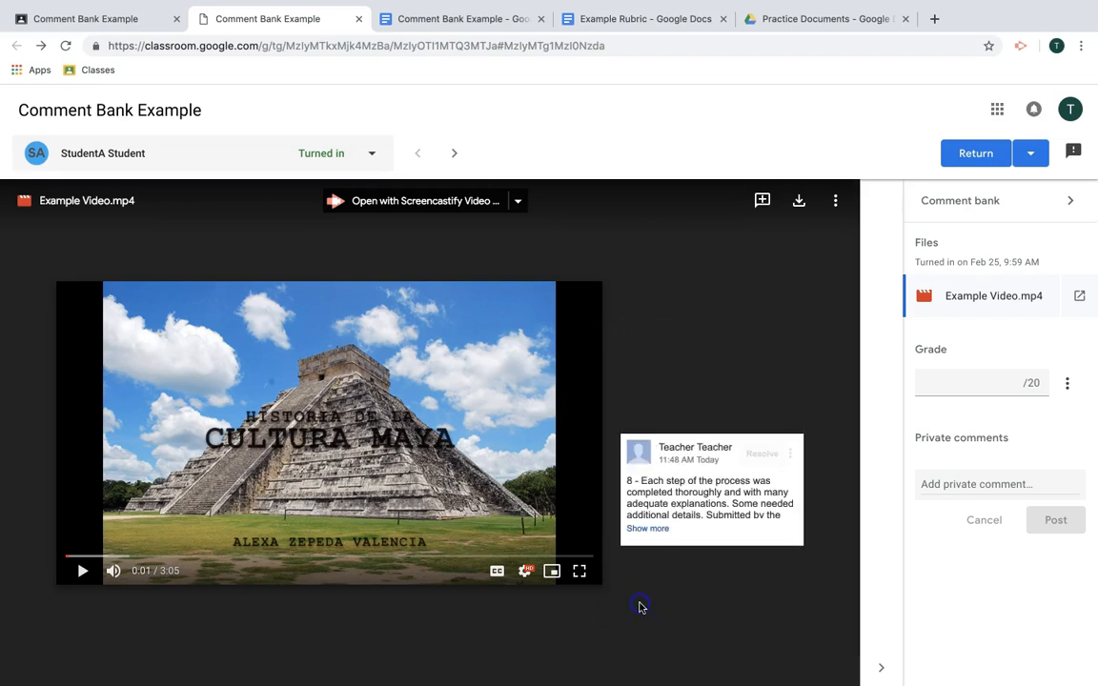
Expand the posted comment to its full text and check the options available for it
{"action": "left_click", "coordinate": [648, 529]}
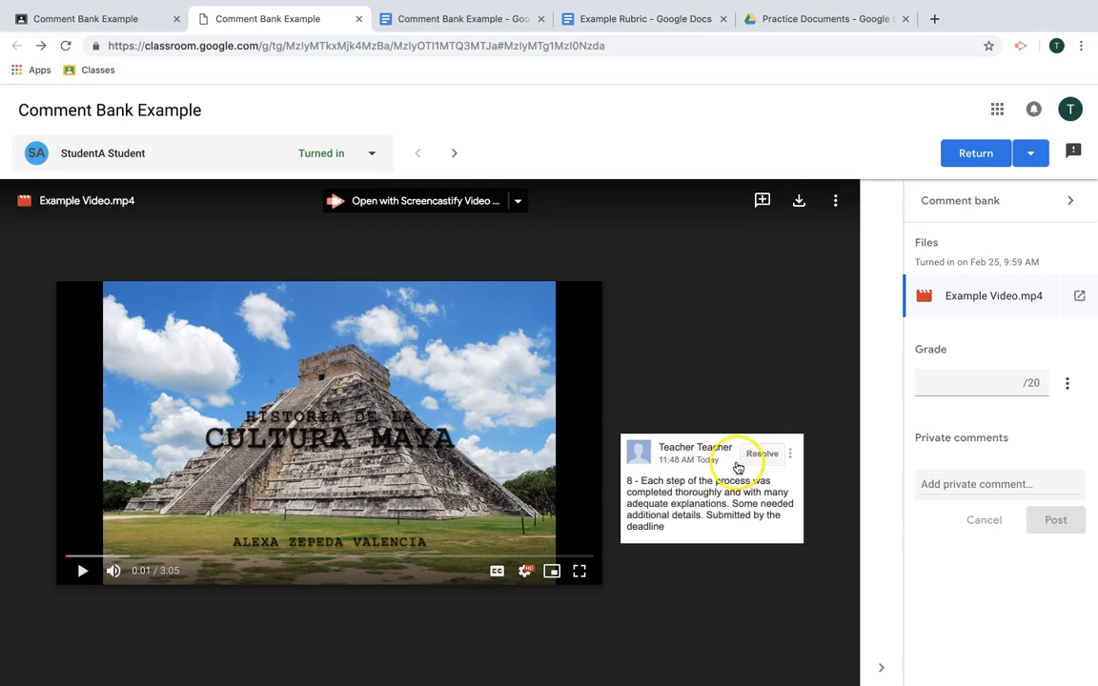
{"action": "left_click", "coordinate": [792, 457]}
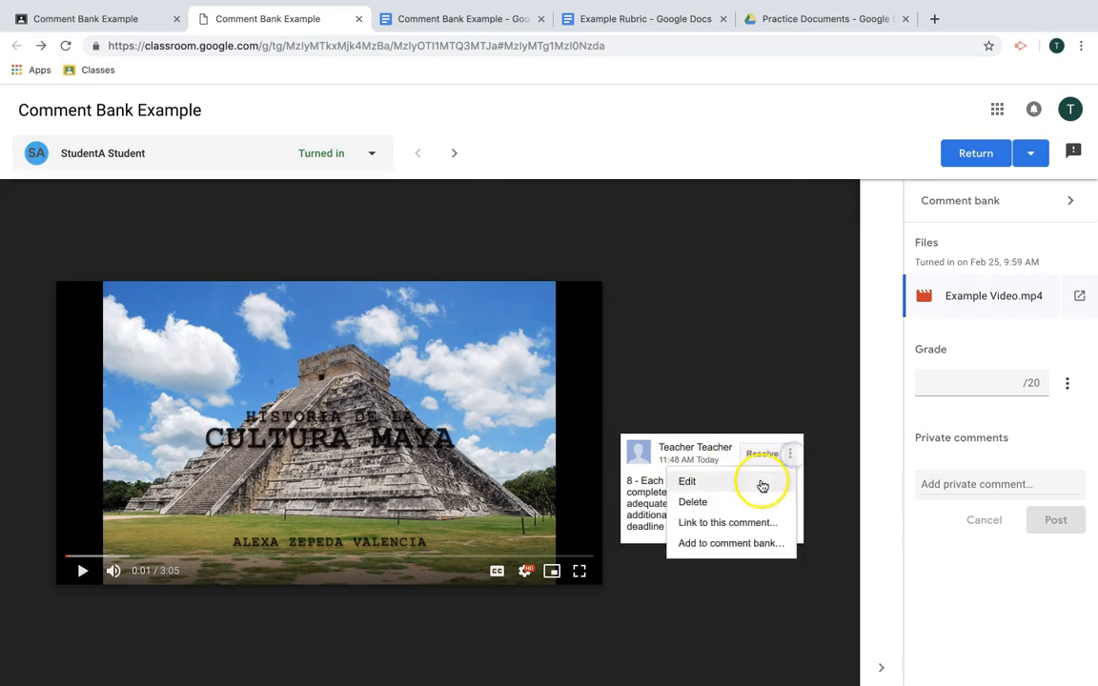
{"action": "left_click", "coordinate": [711, 406]}
Post a second video comment using #6 to insert "6 - Layout, color, font, and images do not match and information is not clear to audience"
{"action": "left_click", "coordinate": [762, 200]}
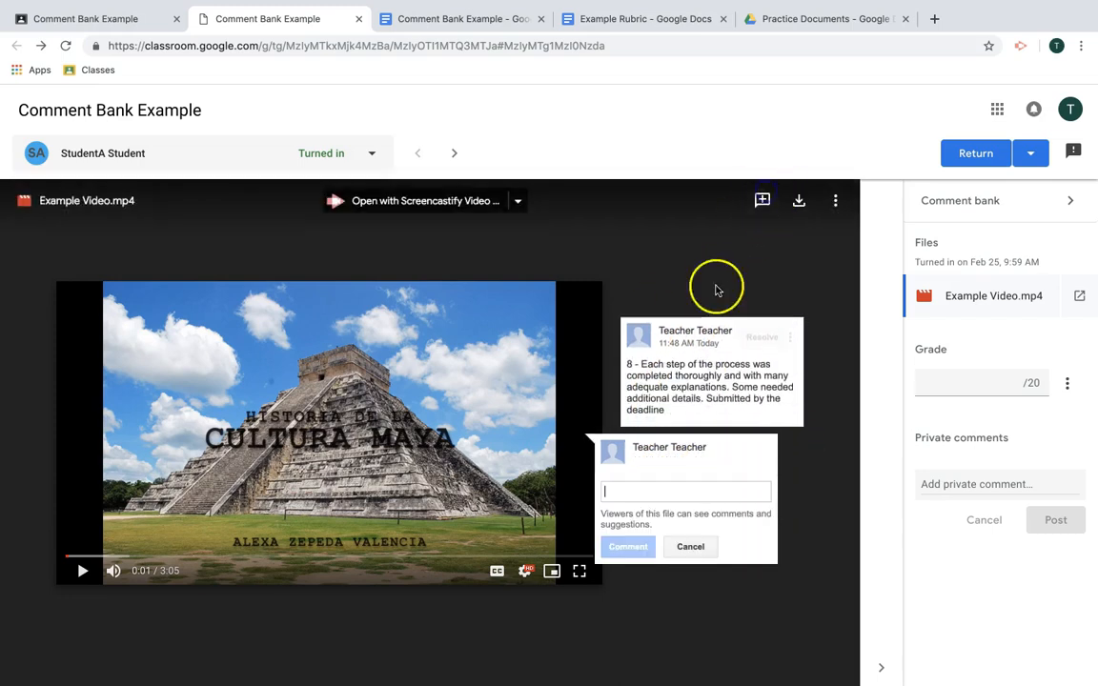
{"action": "type", "text": "#"}
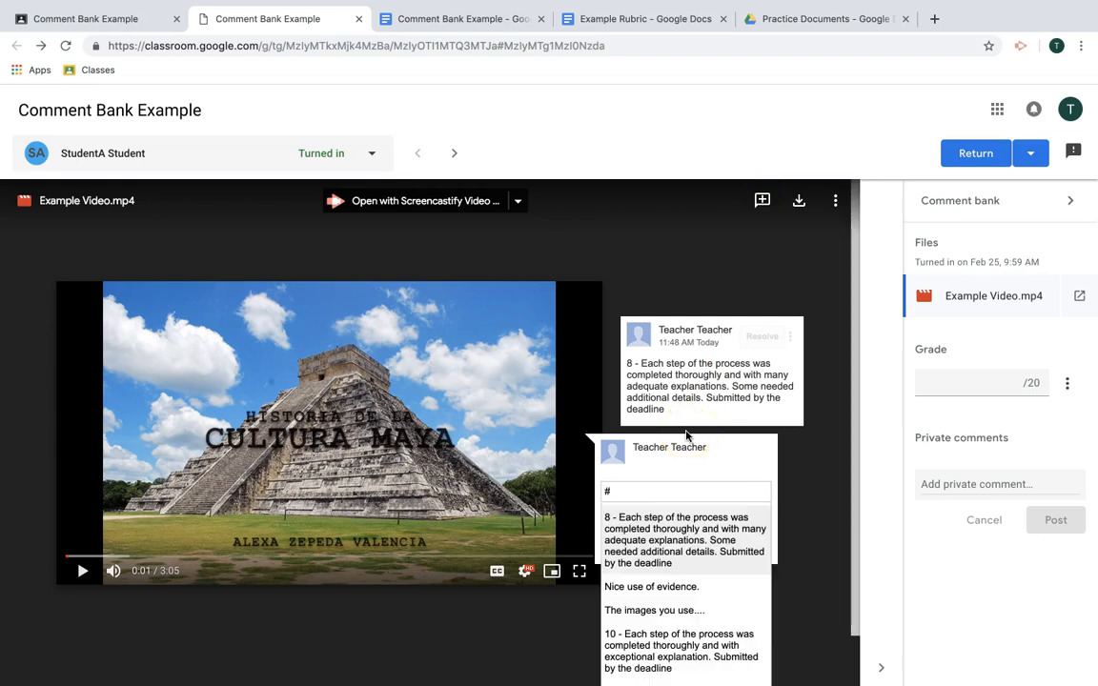
{"action": "type", "text": "6"}
{"action": "left_click", "coordinate": [634, 577]}
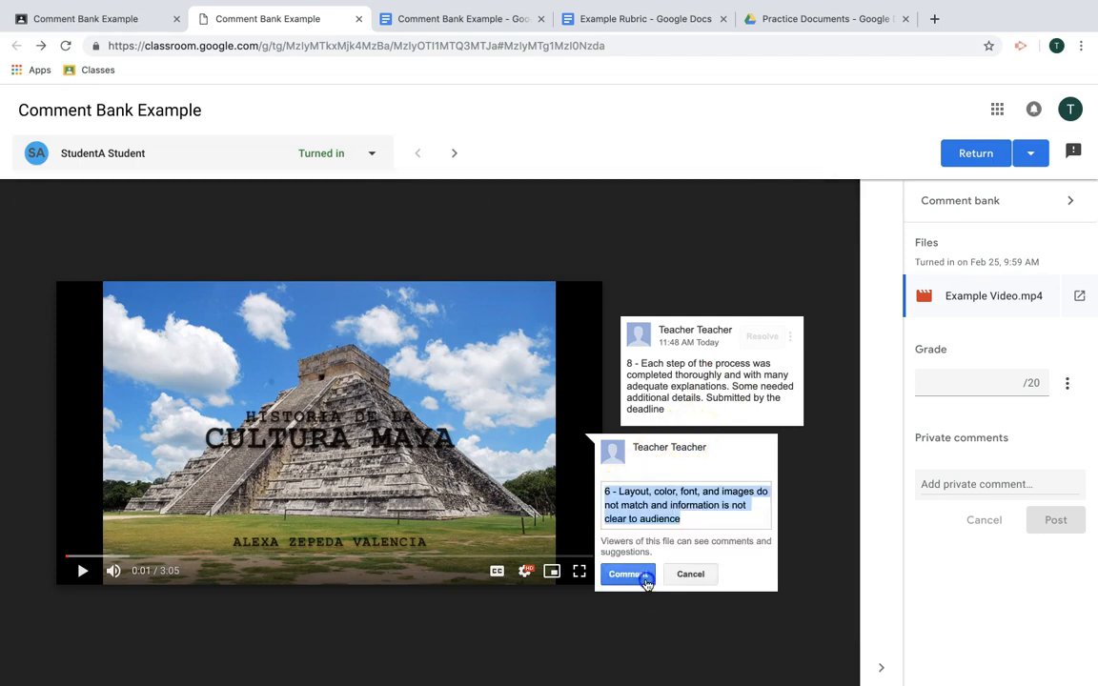
{"action": "left_click", "coordinate": [644, 577]}
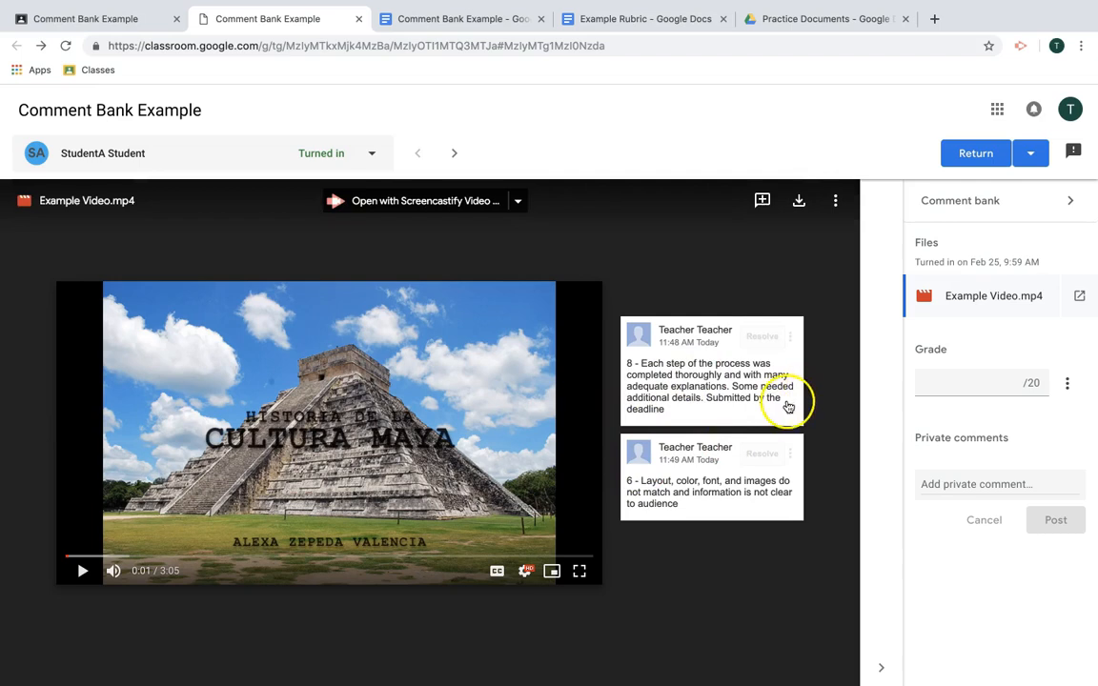
Edit the first video comment to add the #10 bank entry "10 - Each step of the process was completed thoroughly" below its text, and save
{"action": "left_click", "coordinate": [789, 337]}
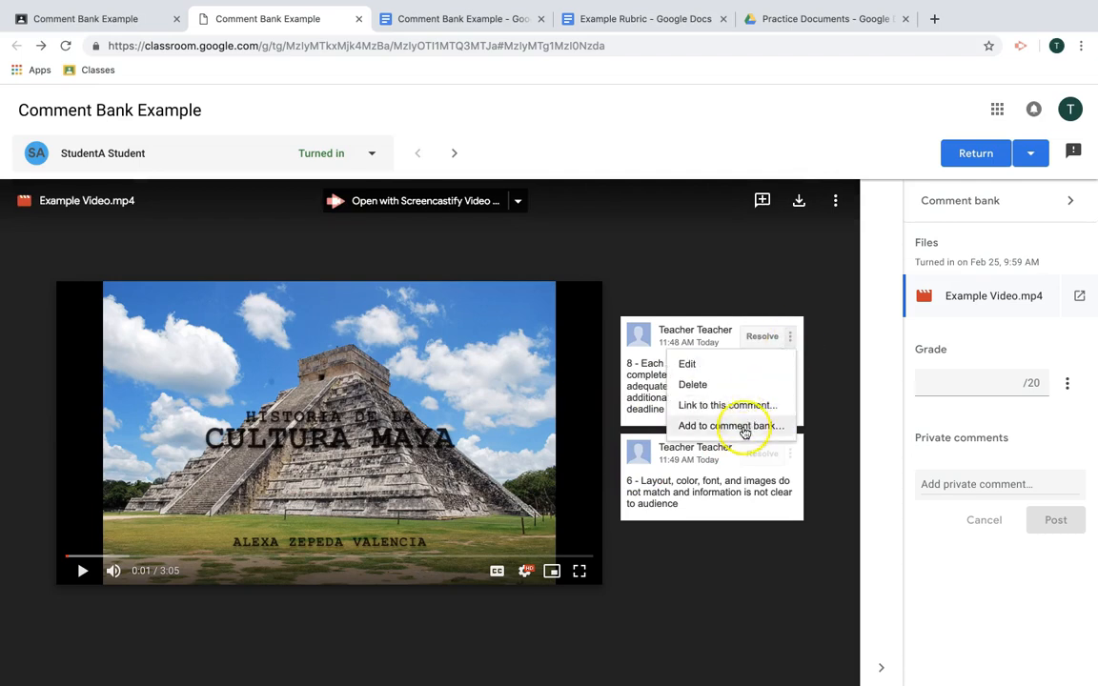
{"action": "left_click", "coordinate": [715, 365]}
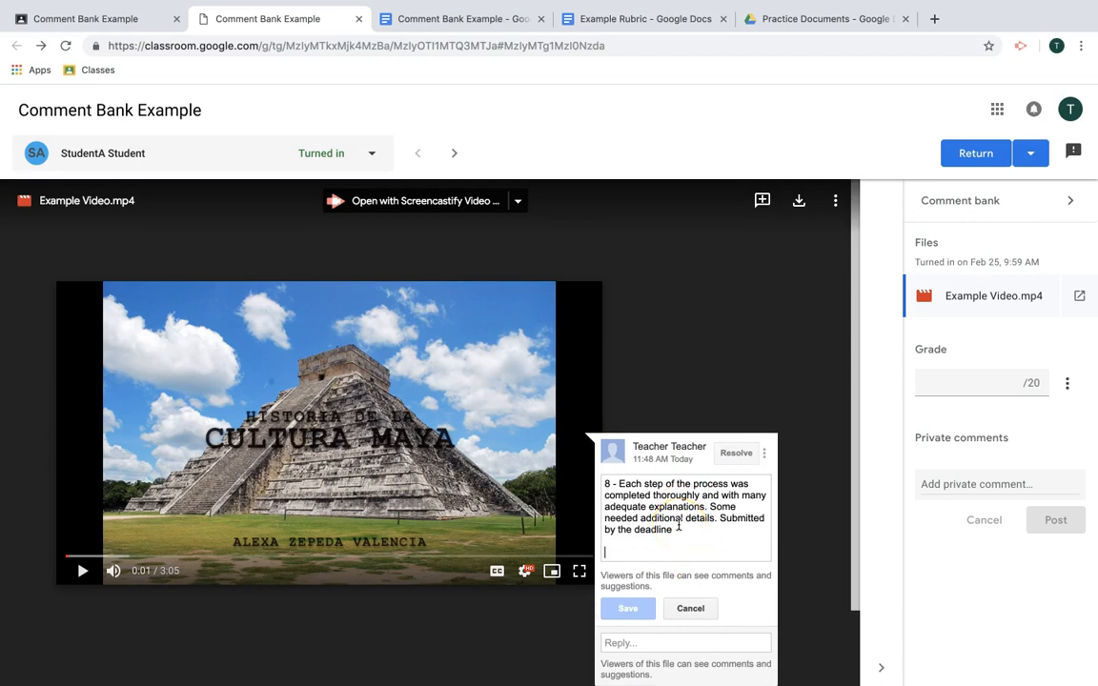
{"action": "type", "text": "#10"}
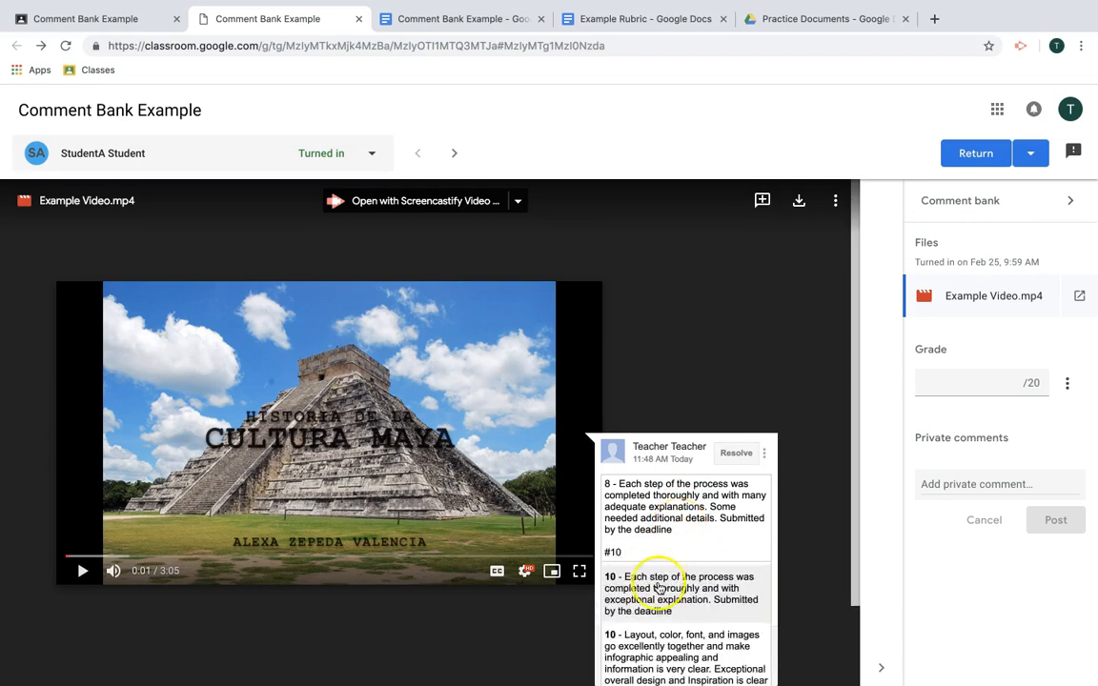
{"action": "left_click", "coordinate": [656, 596]}
{"action": "left_click", "coordinate": [634, 642]}
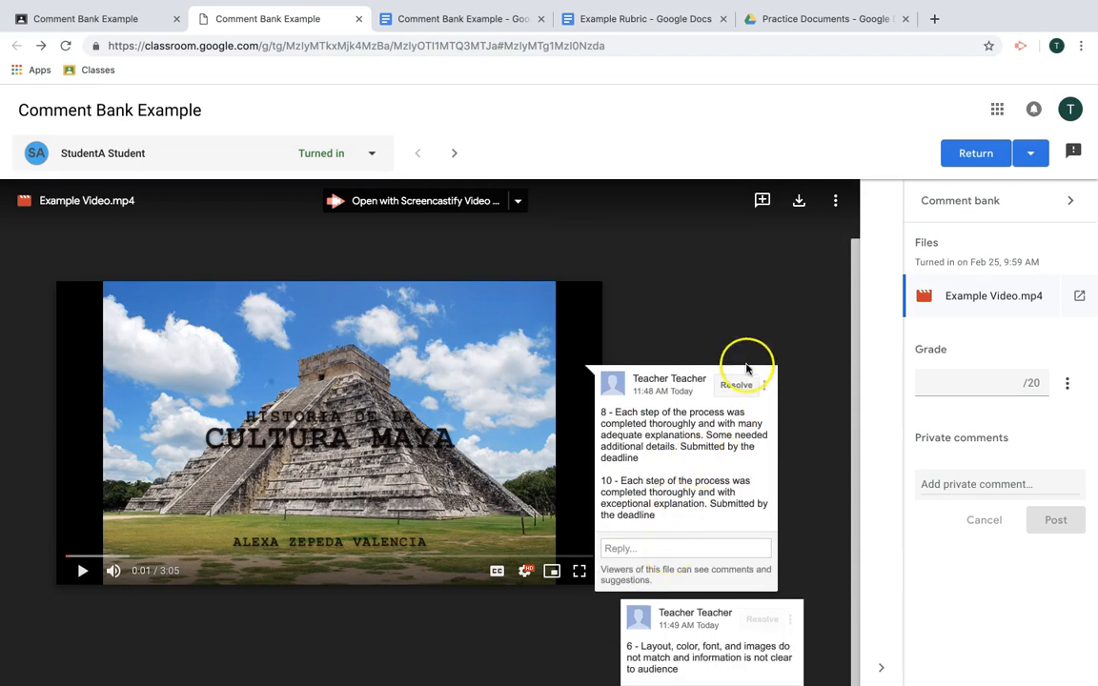
Try to call up a comment bank entry with # in a private comment, and clear the text
{"action": "left_click", "coordinate": [937, 484]}
{"action": "type", "text": "#"}
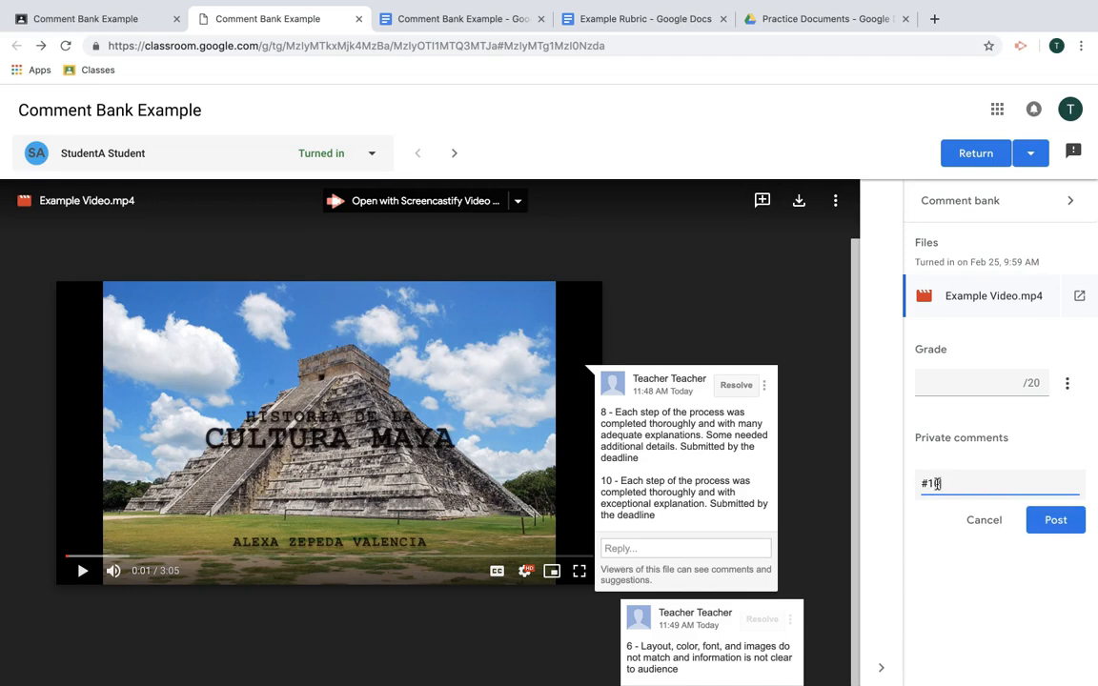
{"action": "type", "text": "1"}
{"action": "key", "text": "BackSpace"}
{"action": "key", "text": "BackSpace"}
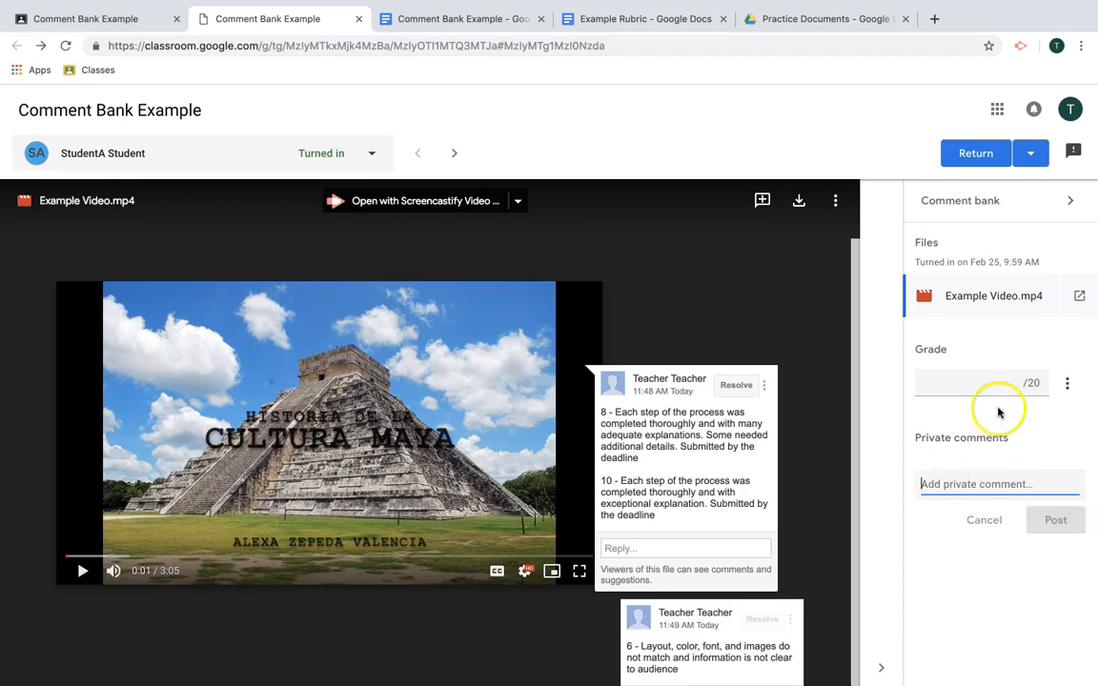
Open the next student's slide submission, show its full menus and go to the Final Product slide
{"action": "left_click", "coordinate": [457, 157]}
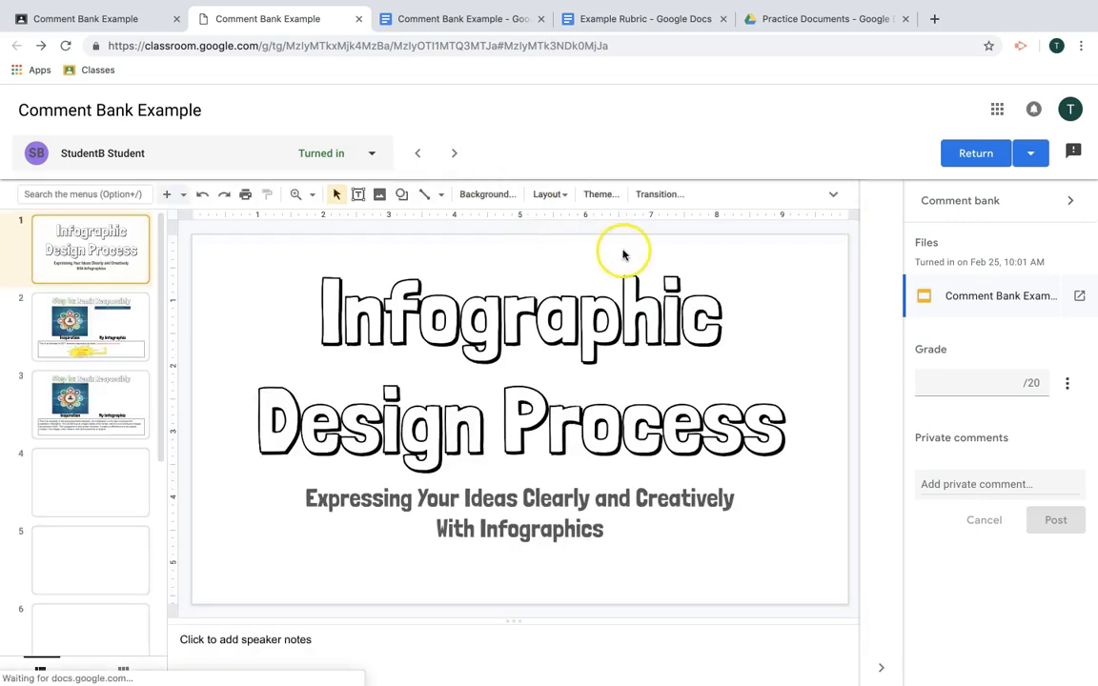
{"action": "left_click", "coordinate": [834, 195]}
{"action": "scroll", "coordinate": [57, 458], "scroll_direction": "down", "scroll_amount": 2}
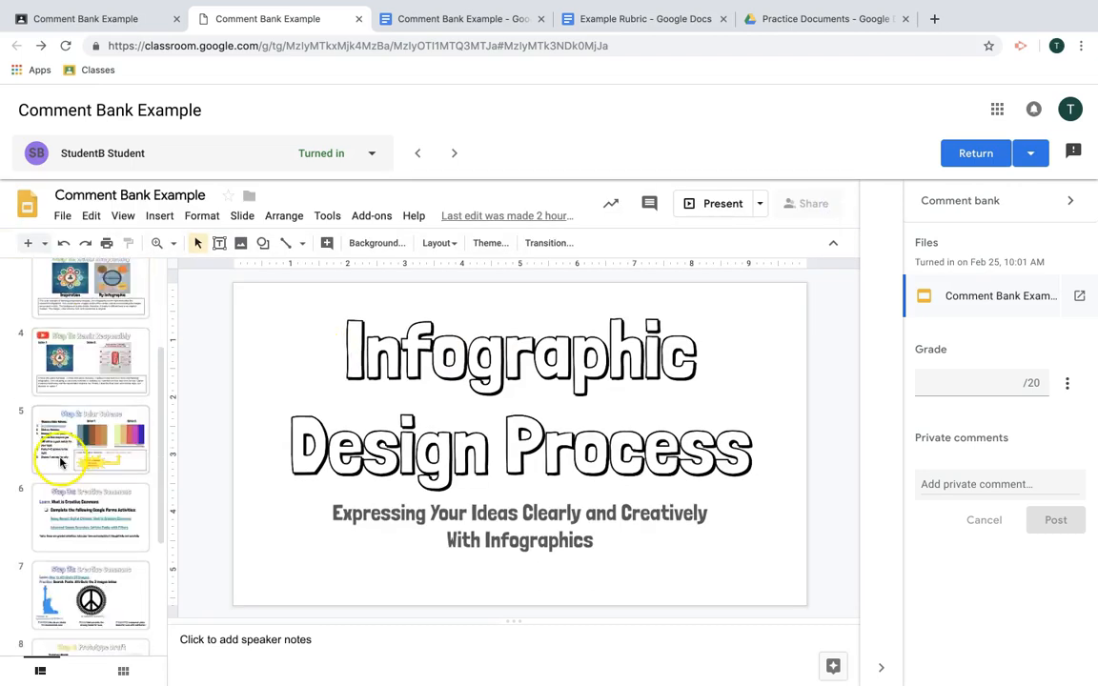
{"action": "scroll", "coordinate": [60, 462], "scroll_direction": "down", "scroll_amount": 3}
{"action": "left_click", "coordinate": [107, 456]}
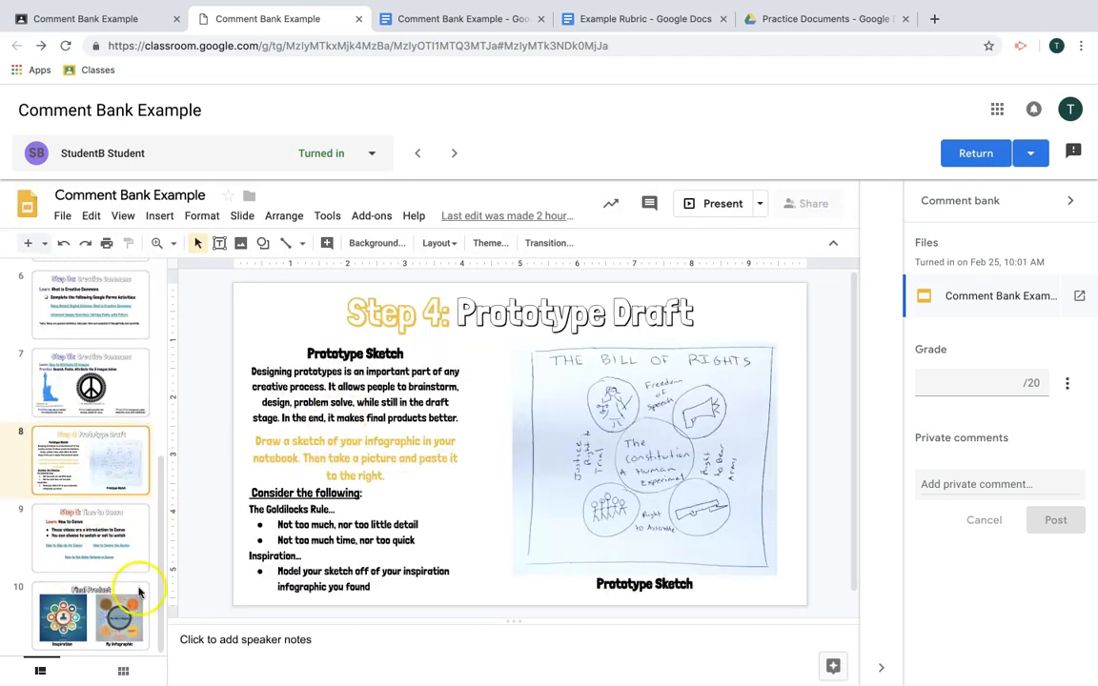
{"action": "left_click", "coordinate": [91, 610]}
Comment on the Final Product slide using #8 to insert and post "8.5 - Each step of the process was completed thoroughly"
{"action": "left_click", "coordinate": [649, 203]}
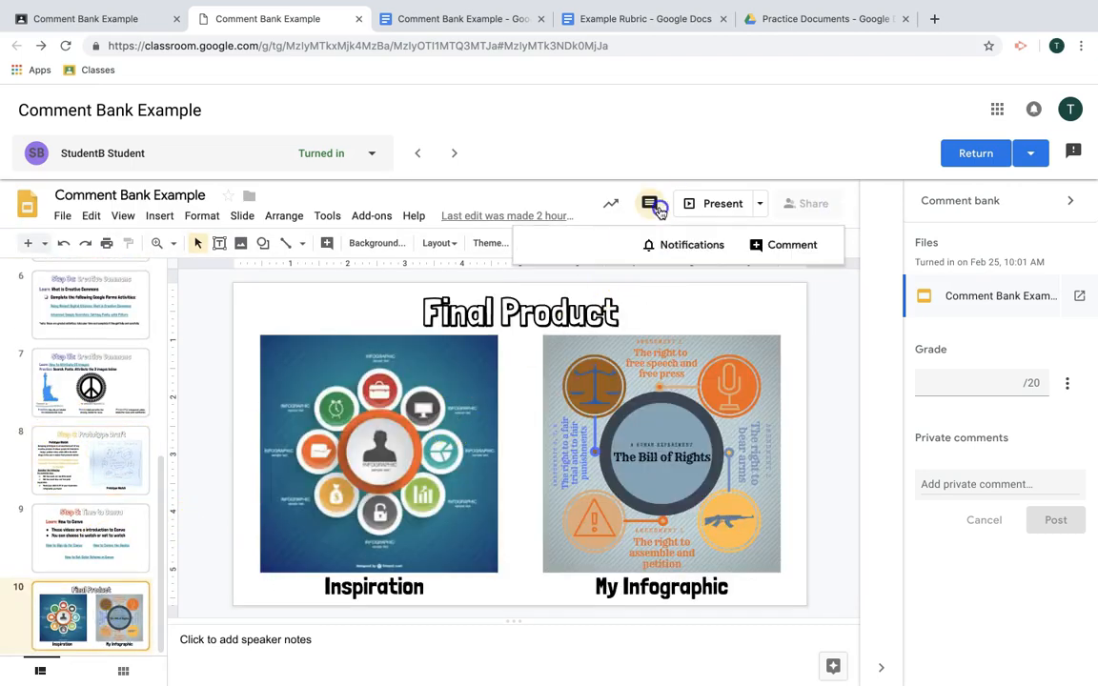
{"action": "left_click", "coordinate": [789, 245]}
{"action": "type", "text": "#"}
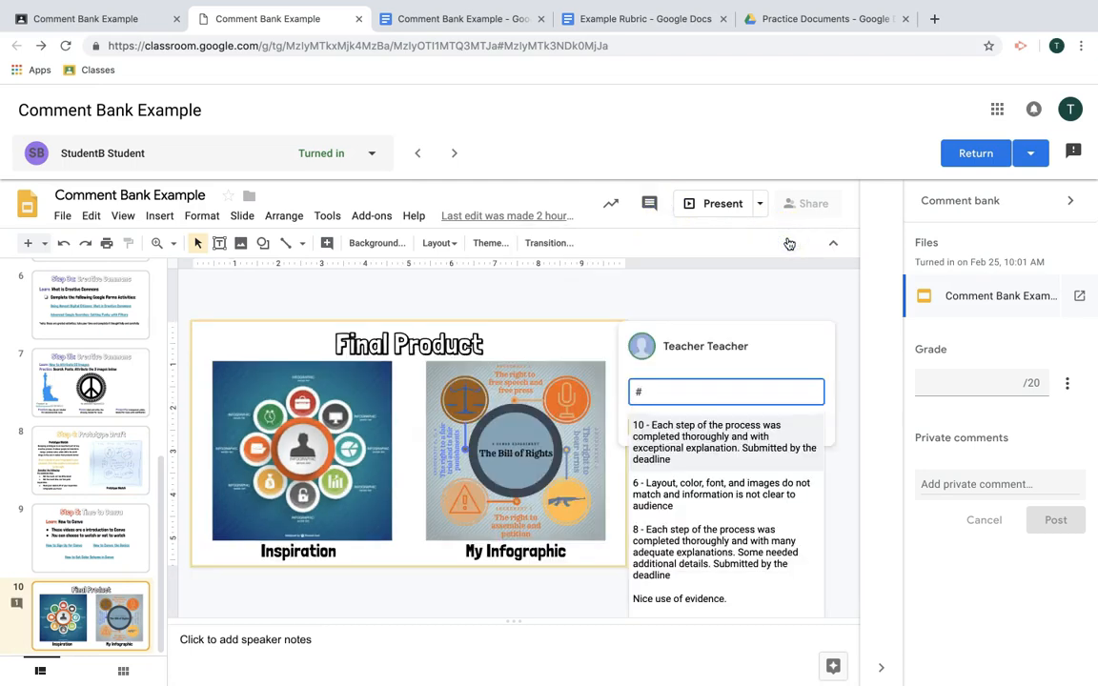
{"action": "type", "text": "8"}
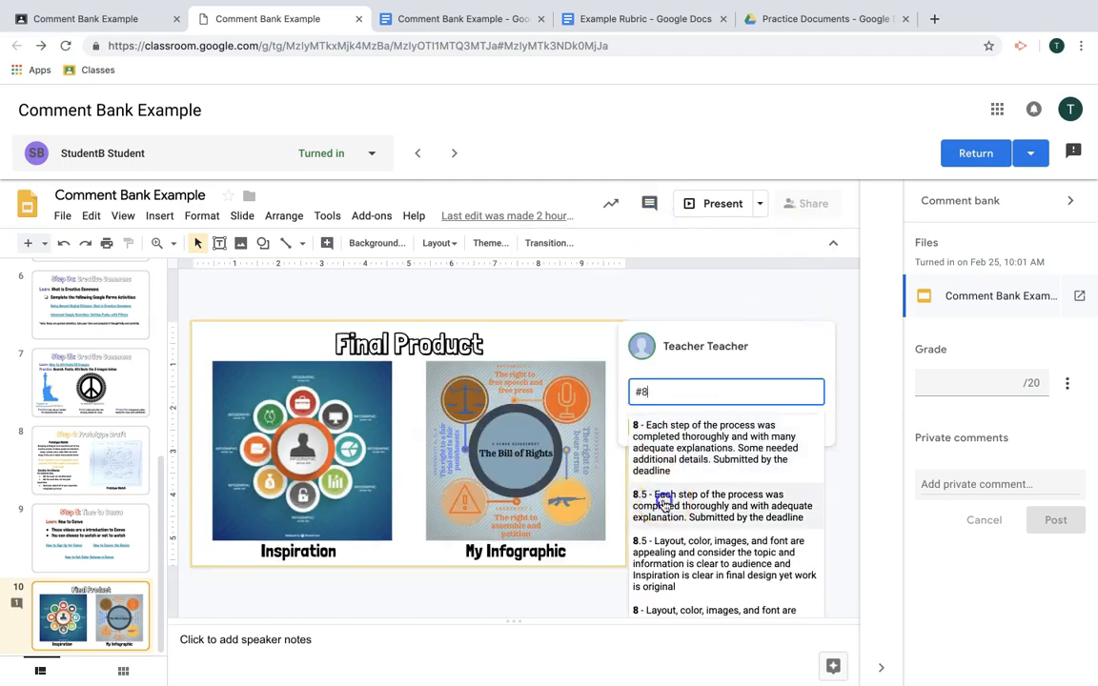
{"action": "left_click", "coordinate": [727, 487]}
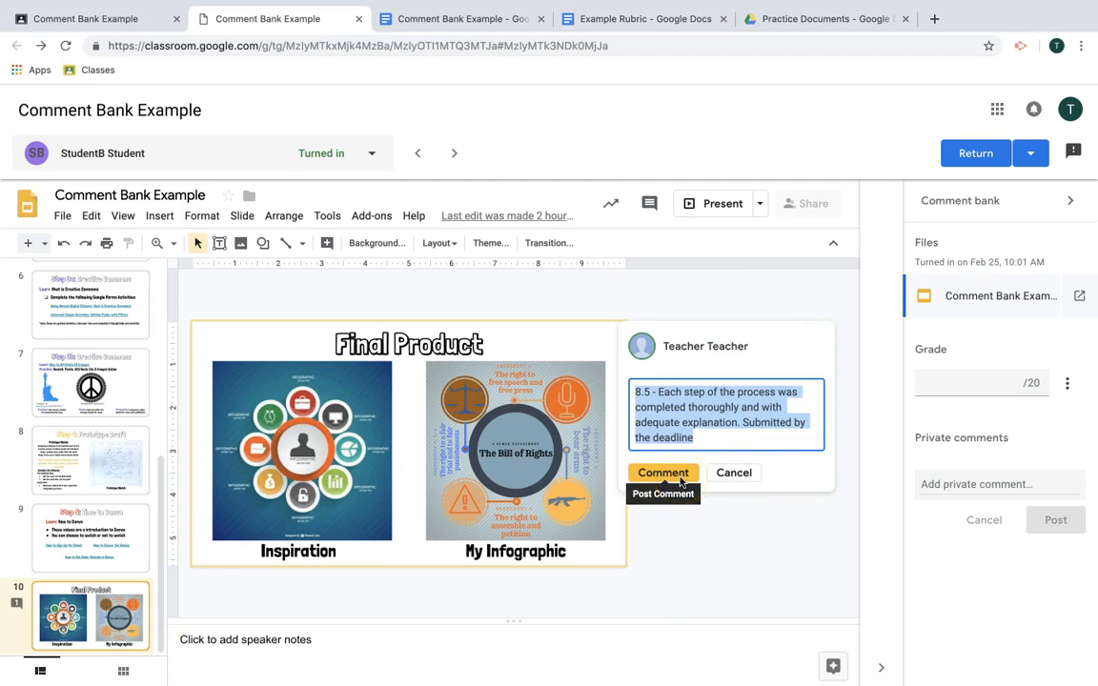
{"action": "left_click", "coordinate": [680, 482]}
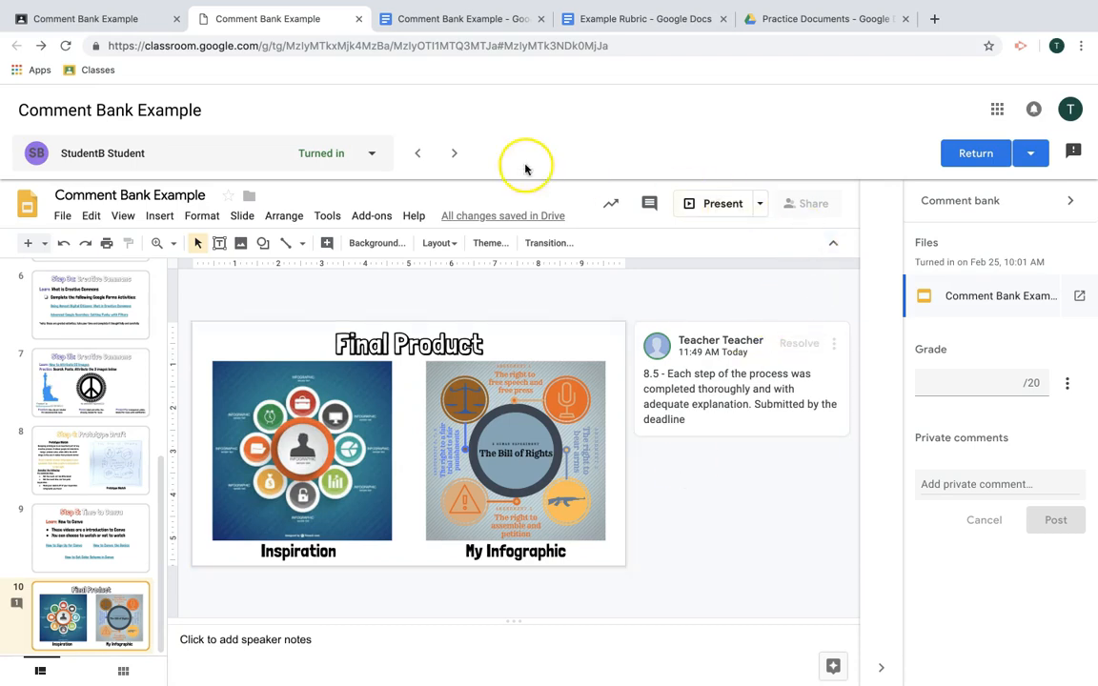
Open the next student's essay and start a comment on the words "This is a Practice Essay"
{"action": "left_click", "coordinate": [456, 154]}
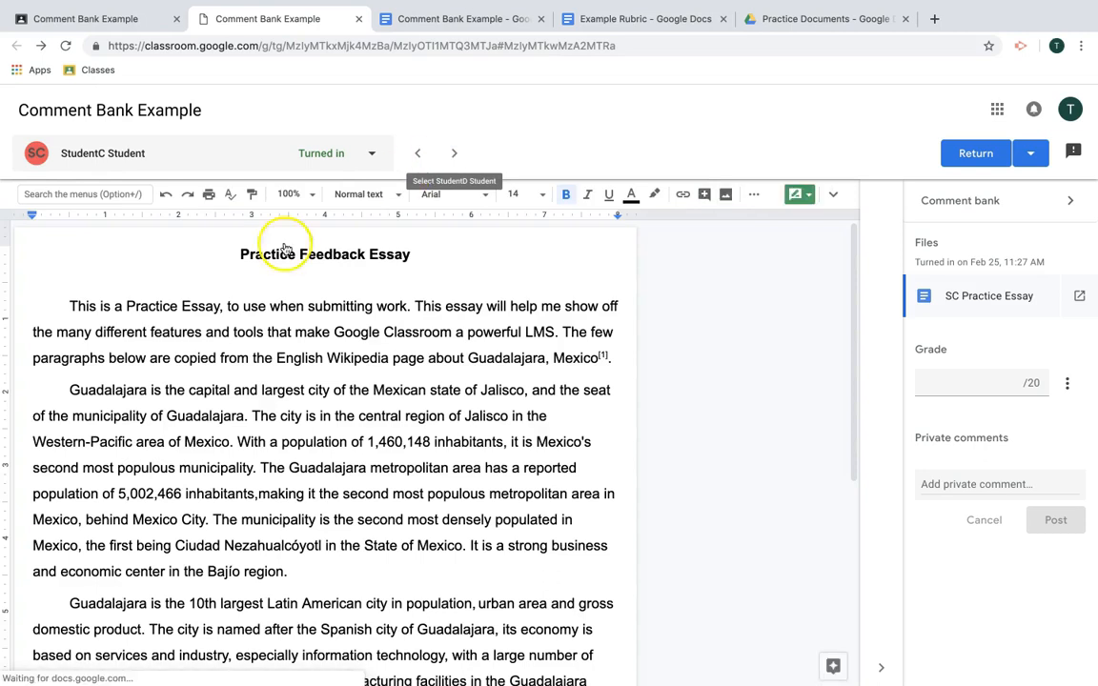
{"action": "left_click_drag", "start_coordinate": [69, 306], "coordinate": [229, 310]}
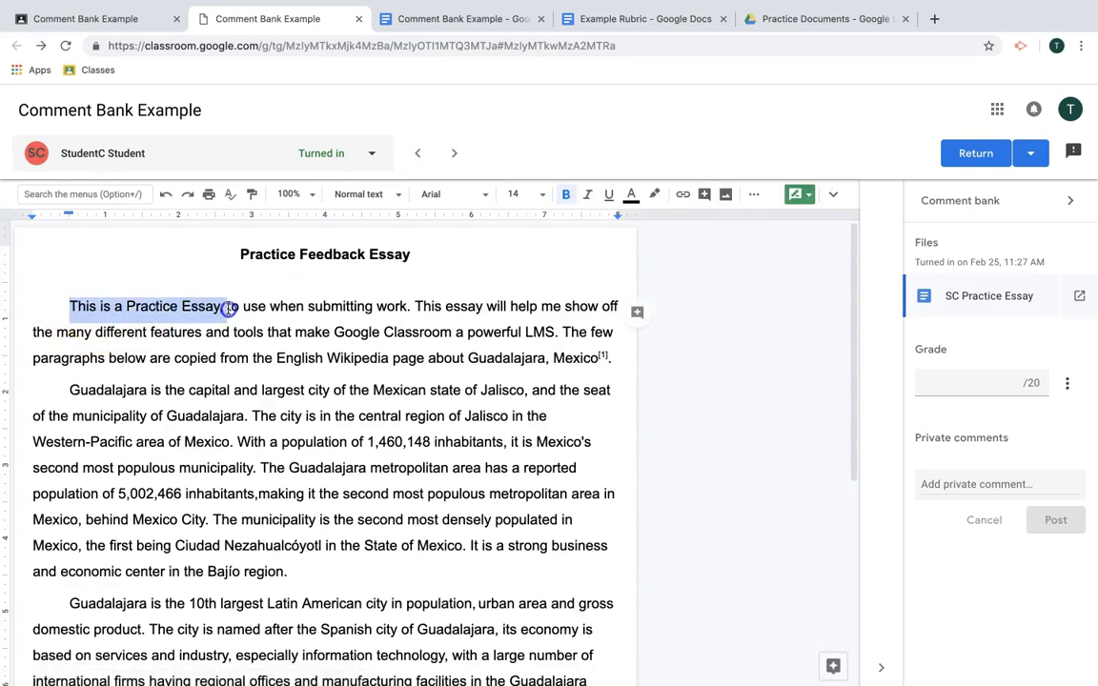
{"action": "left_click", "coordinate": [707, 196]}
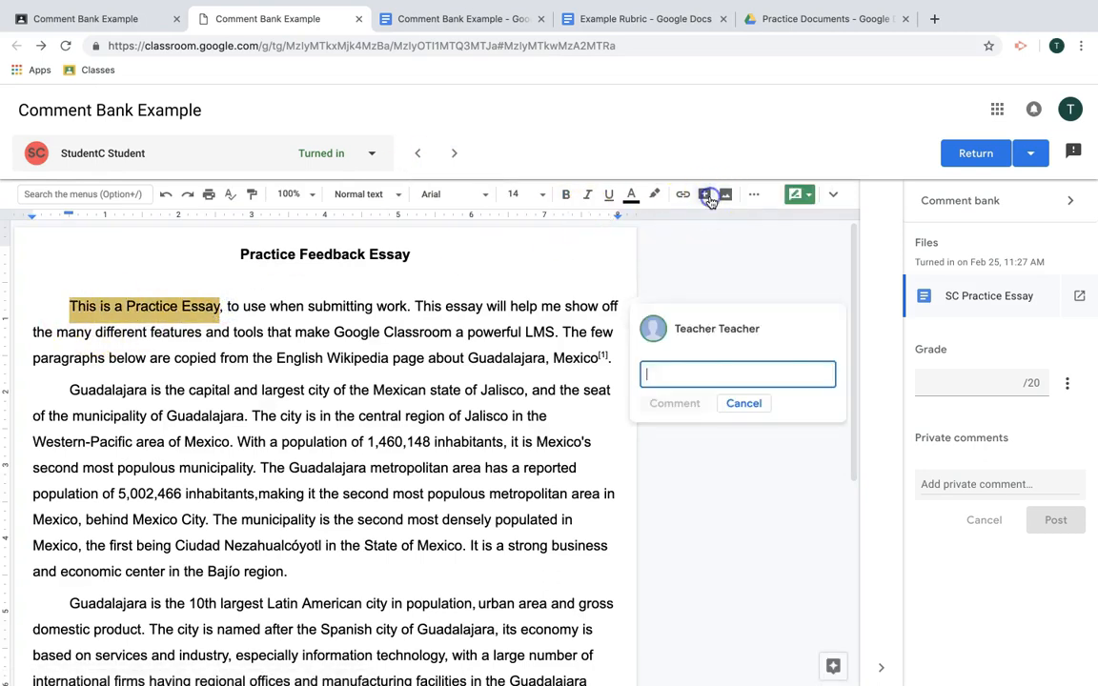
Search the comment bank by keyword with #layout in the new comment
{"action": "type", "text": "#"}
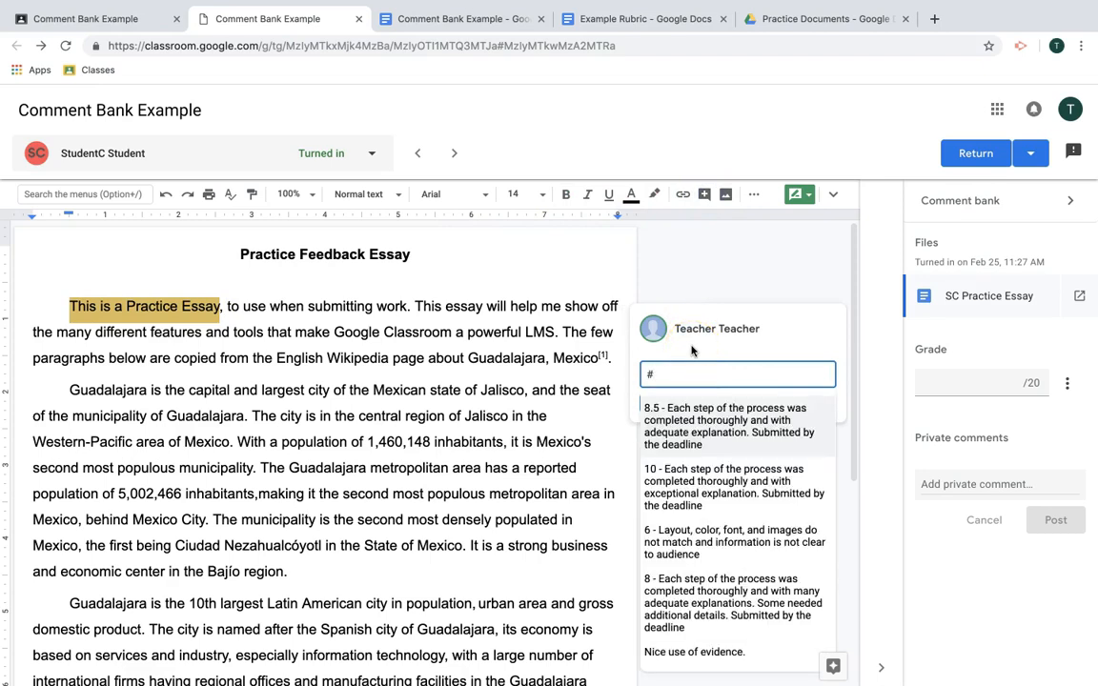
{"action": "type", "text": "lay"}
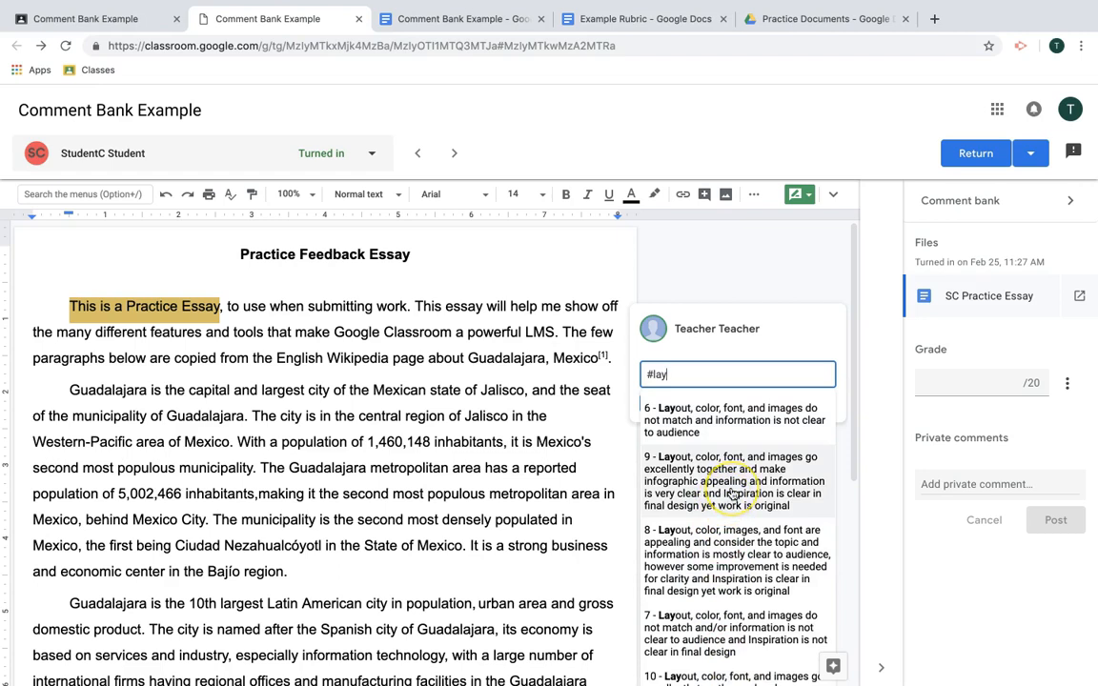
{"action": "type", "text": " ye"}
{"action": "key", "text": "BackSpace"}
{"action": "key", "text": "BackSpace"}
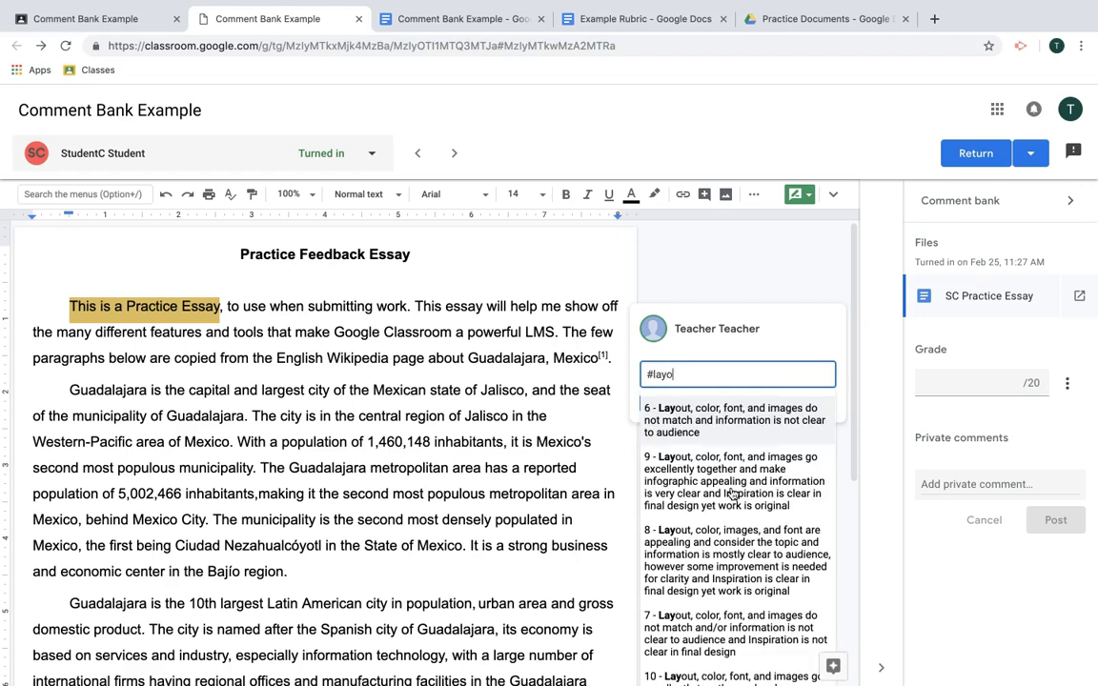
{"action": "type", "text": "out"}
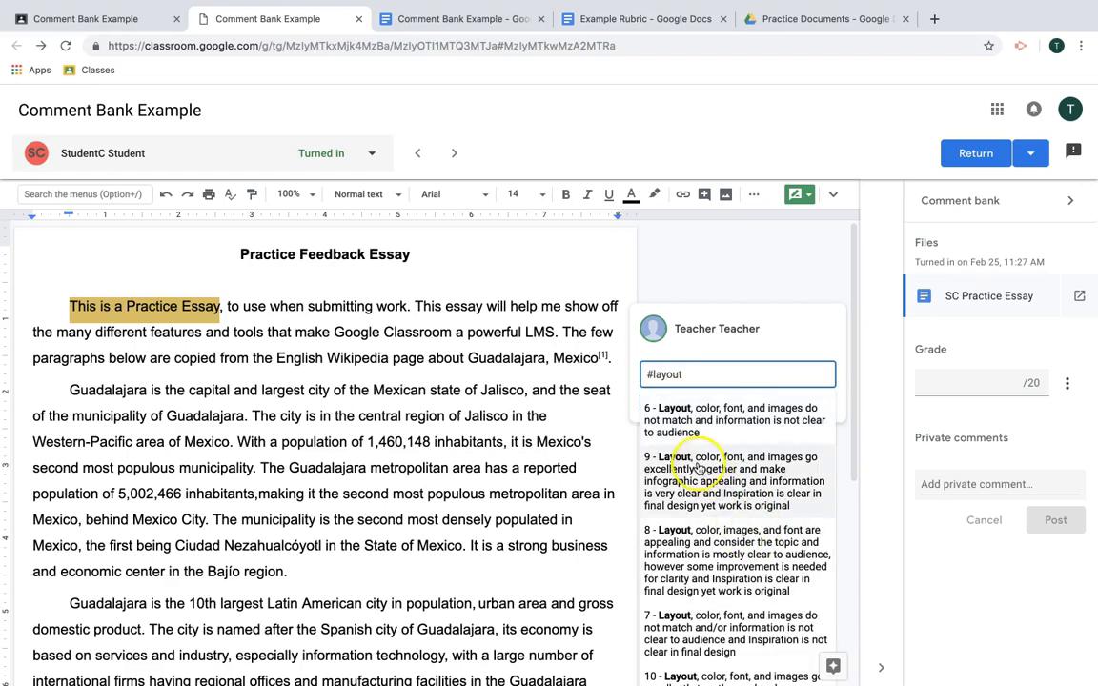
Change the keyword to #and, then insert and post "7 - Layout, color, font, and images do not match and/or information is not clear"
{"action": "double_click", "coordinate": [685, 375]}
{"action": "type", "text": "lay"}
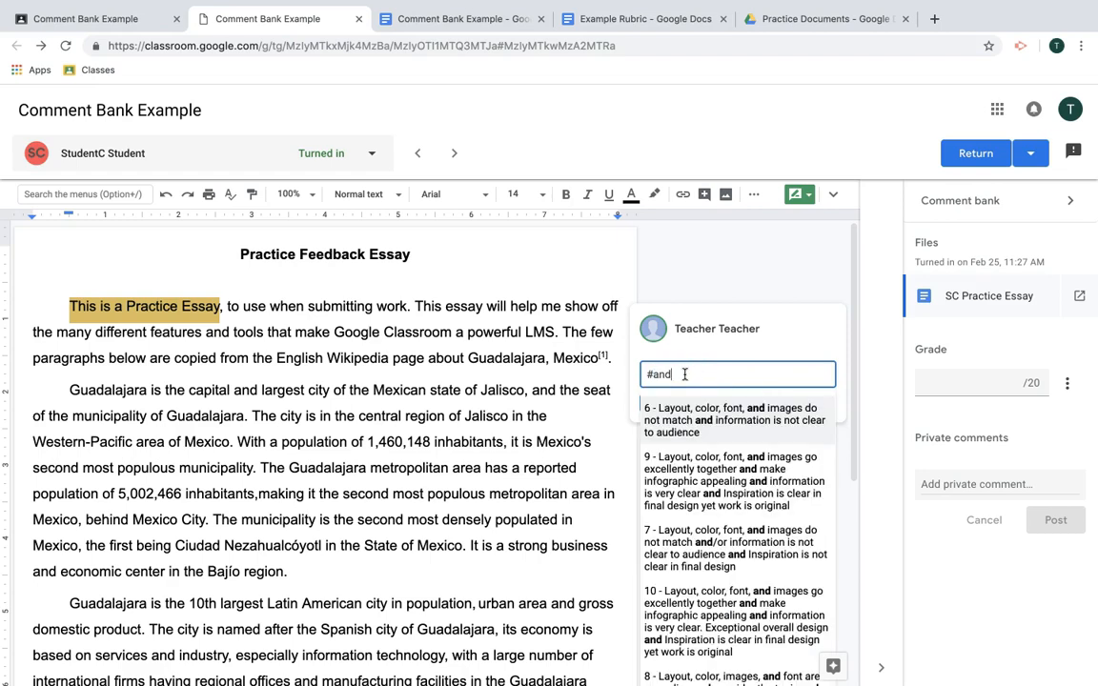
{"action": "left_click", "coordinate": [703, 534]}
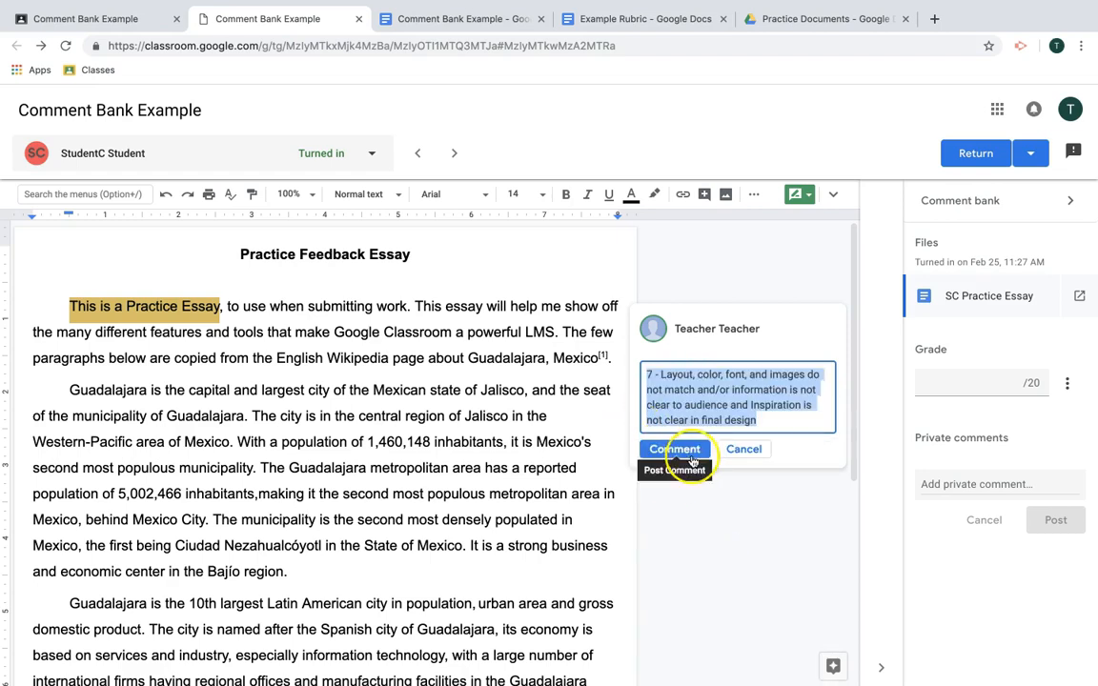
{"action": "left_click", "coordinate": [677, 450]}
Comment on the "inhabitants, it is Mexico's second most populous municipality" passage using #8 to insert "8 - Each step of the process was completed thoroughly"
{"action": "left_click_drag", "start_coordinate": [434, 441], "coordinate": [515, 470]}
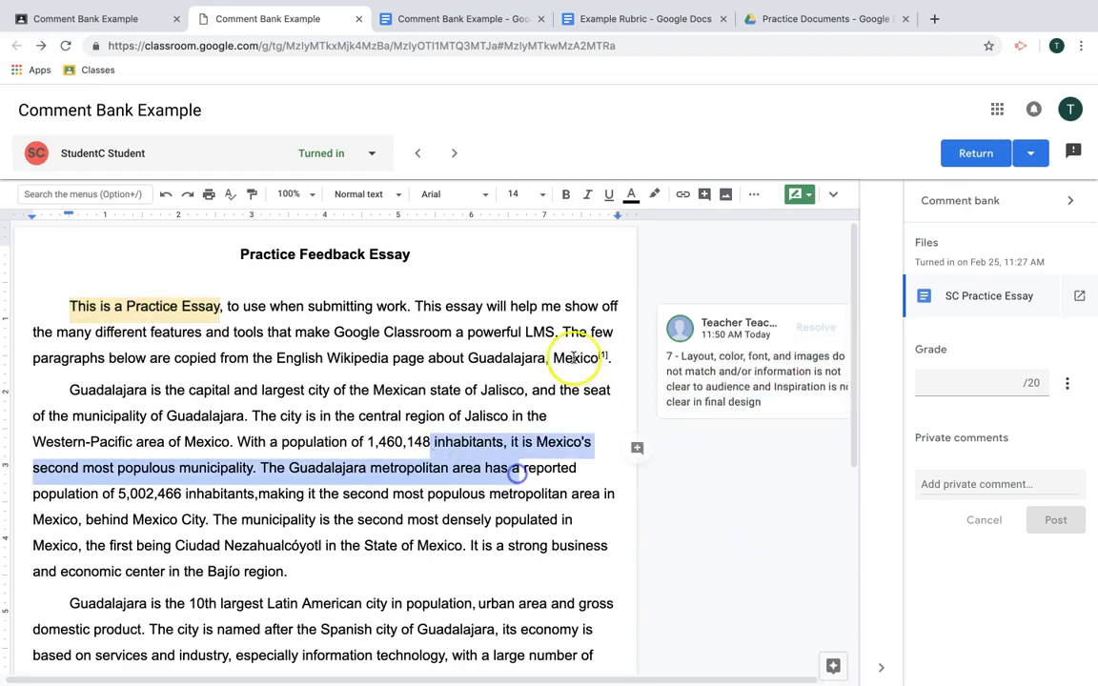
{"action": "left_click", "coordinate": [637, 448]}
{"action": "type", "text": "#8"}
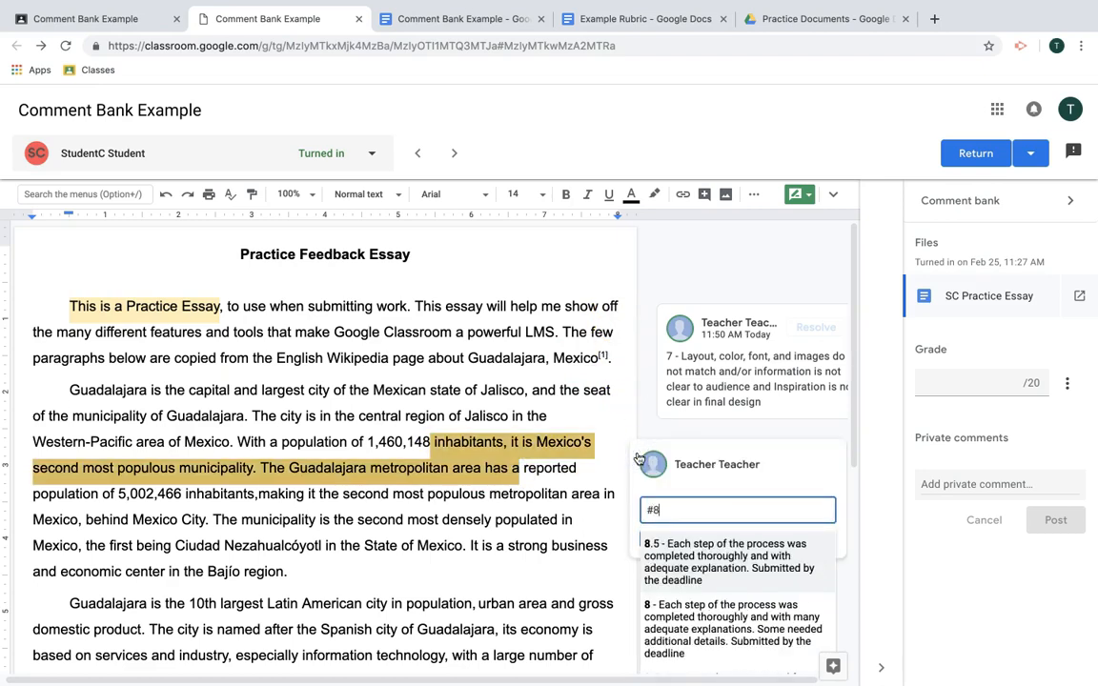
{"action": "left_click", "coordinate": [694, 617]}
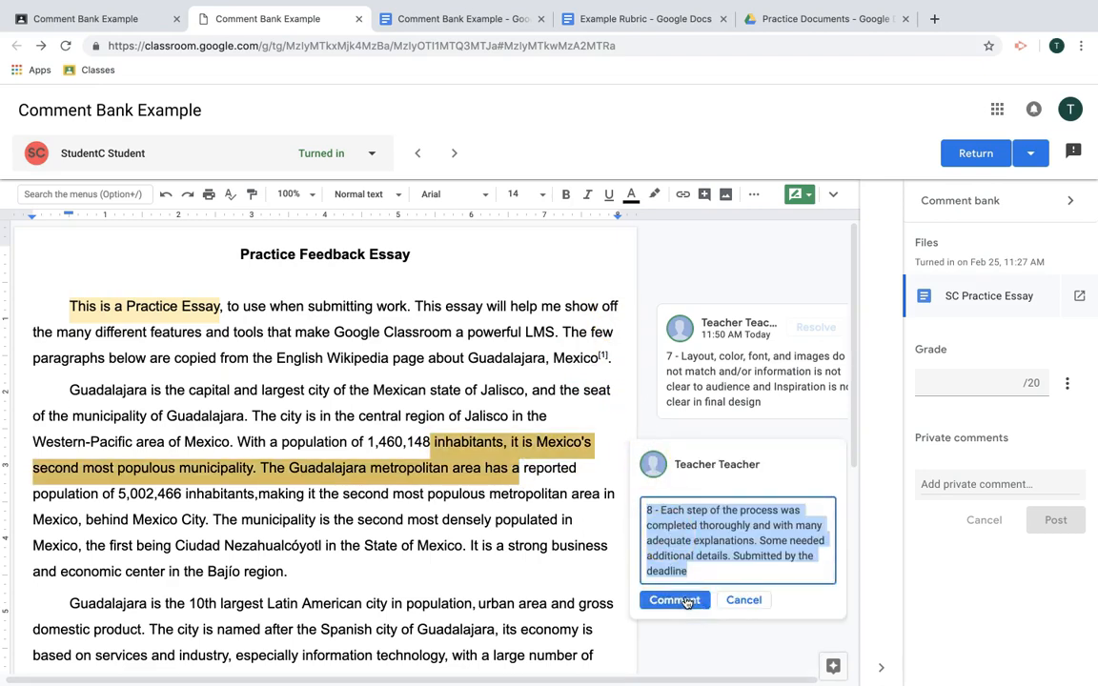
Open the next student's image and comment on its free speech text using #6 to post "6 - Missing 1-2 steps of the process"
{"action": "left_click", "coordinate": [451, 155]}
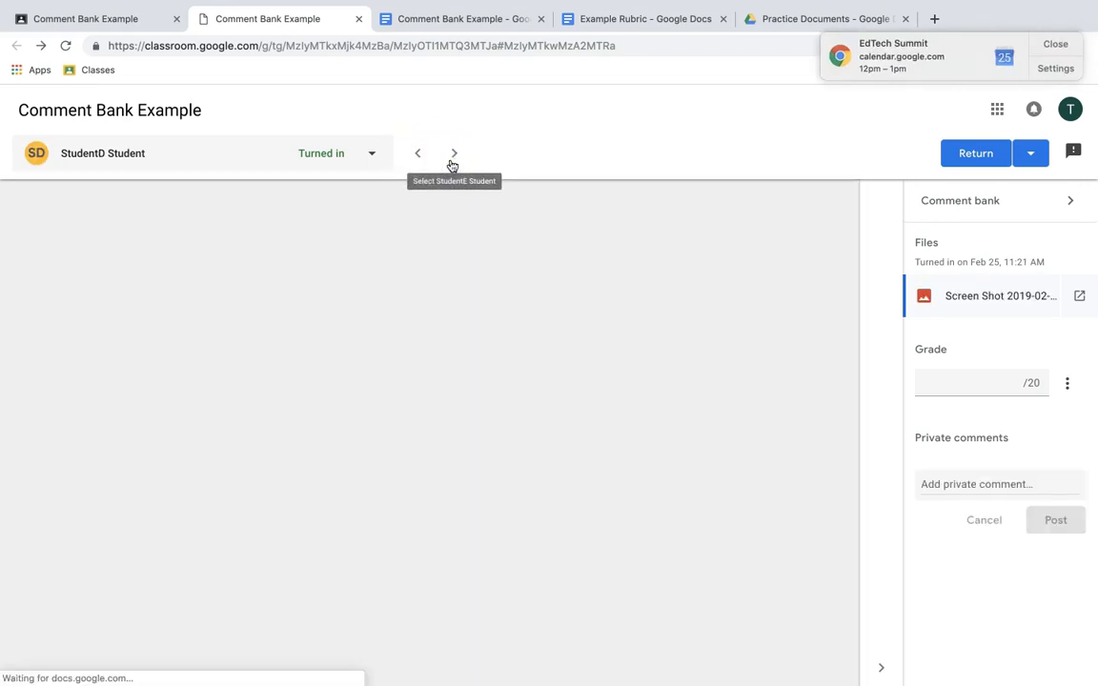
{"action": "left_click", "coordinate": [1055, 44]}
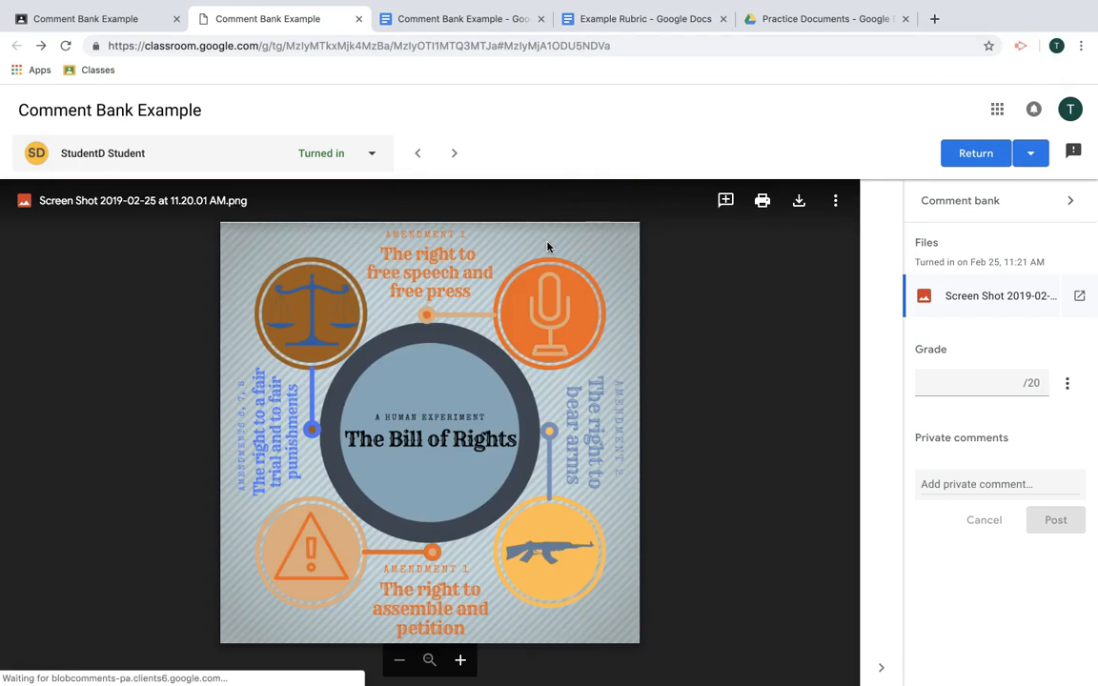
{"action": "left_click_drag", "start_coordinate": [547, 247], "coordinate": [485, 305]}
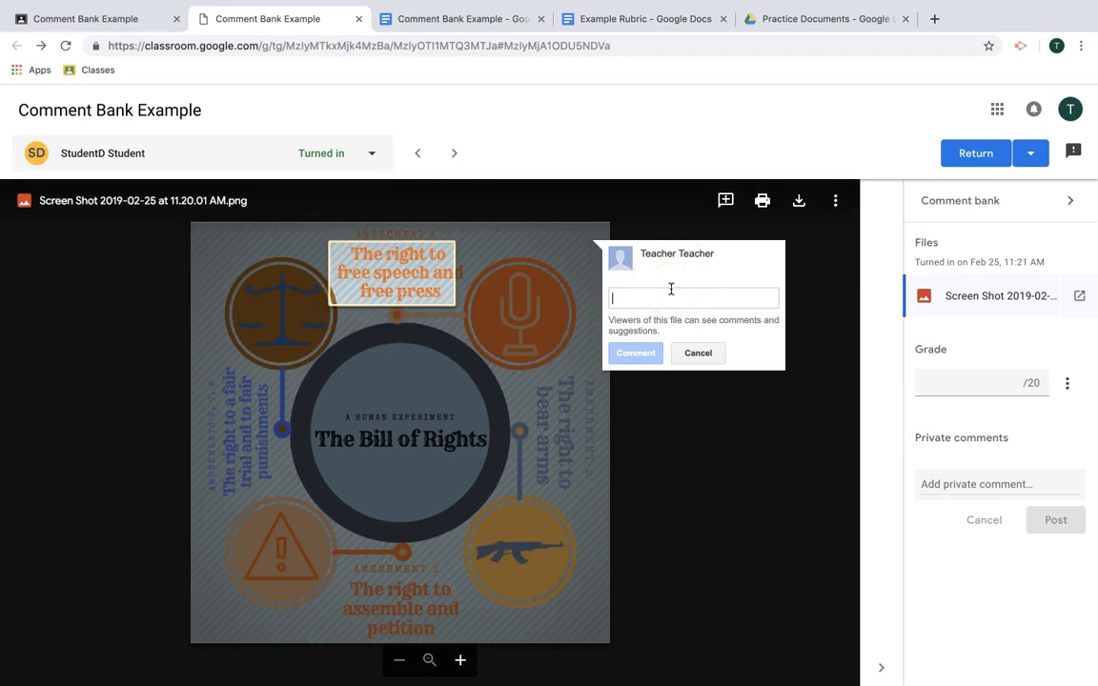
{"action": "type", "text": "#6"}
{"action": "left_click", "coordinate": [684, 377]}
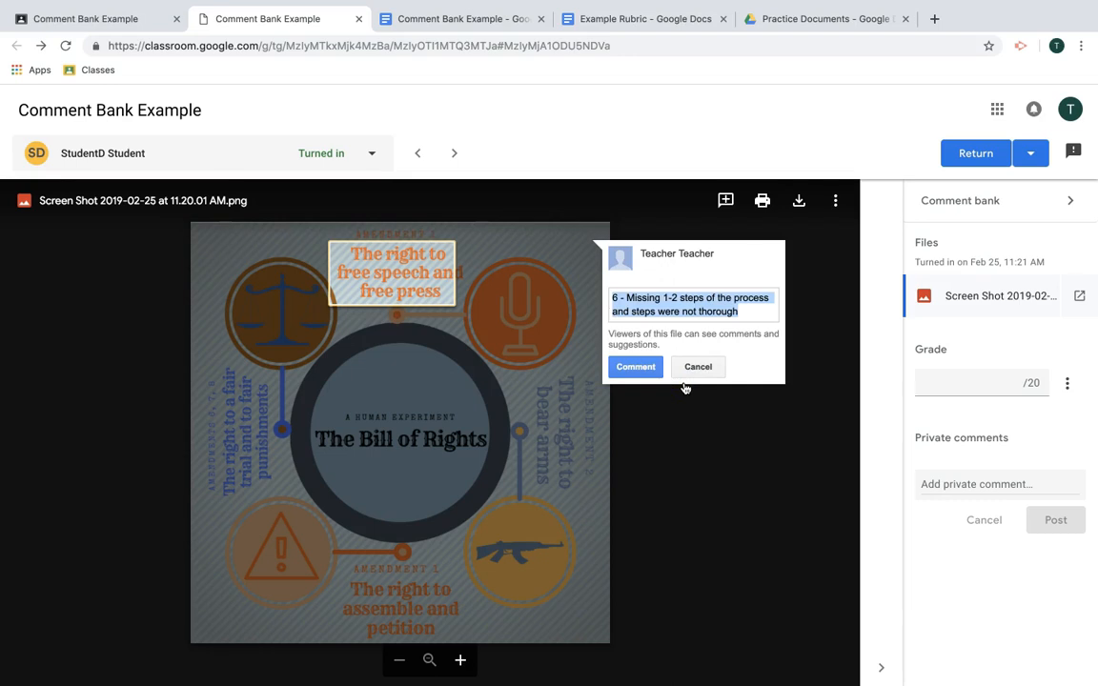
{"action": "left_click", "coordinate": [637, 367]}
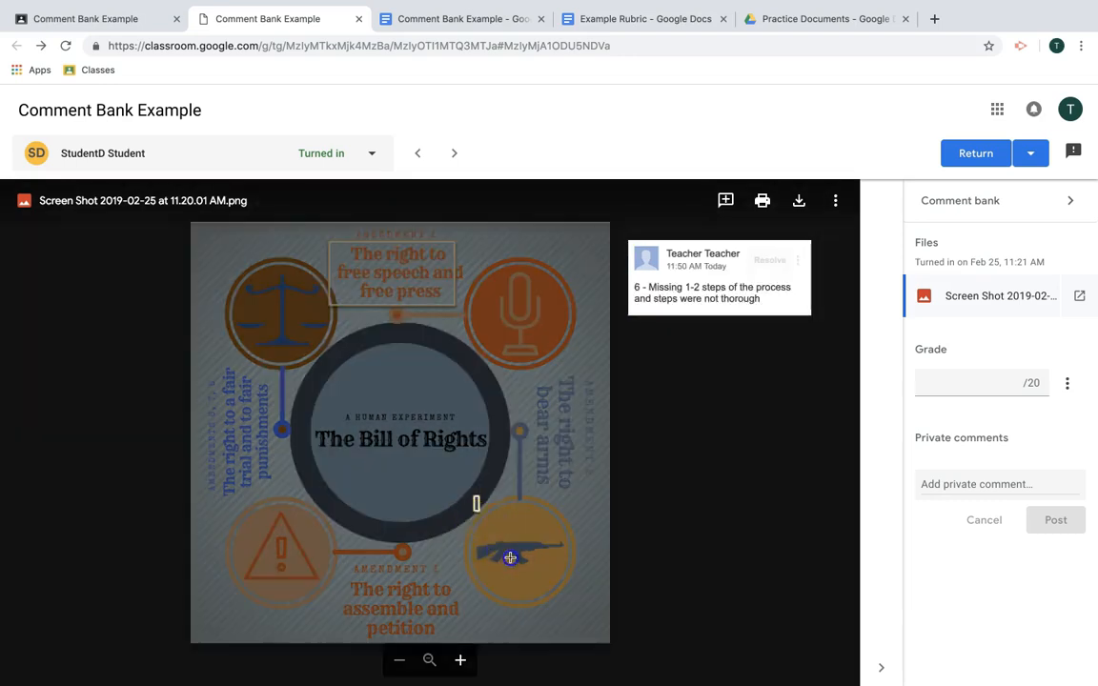
Comment on the rifle graphic in the infographic using #imag to insert and post "The images you use...."
{"action": "left_click_drag", "start_coordinate": [476, 498], "coordinate": [550, 553]}
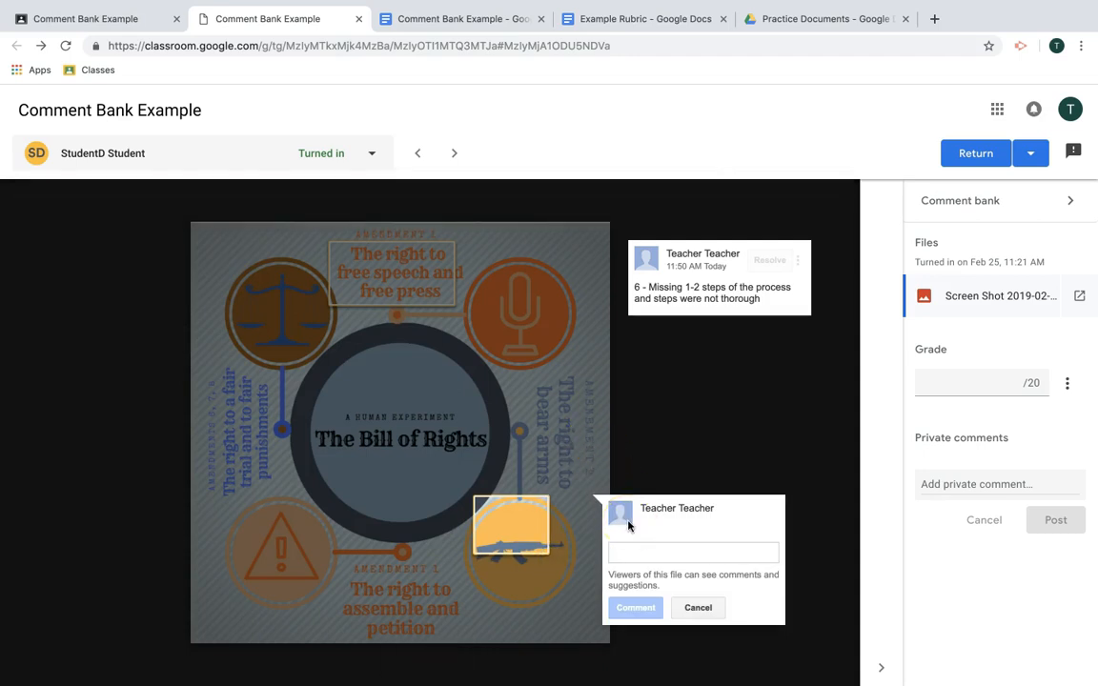
{"action": "type", "text": "#imag"}
{"action": "left_click", "coordinate": [664, 582]}
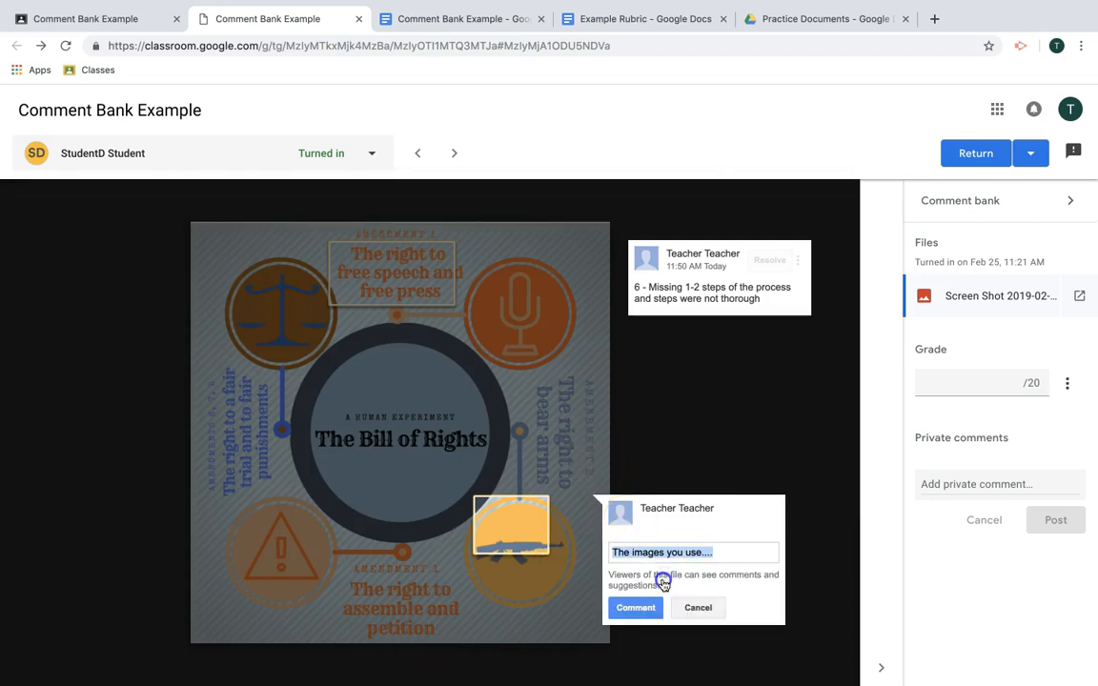
{"action": "left_click", "coordinate": [629, 606]}
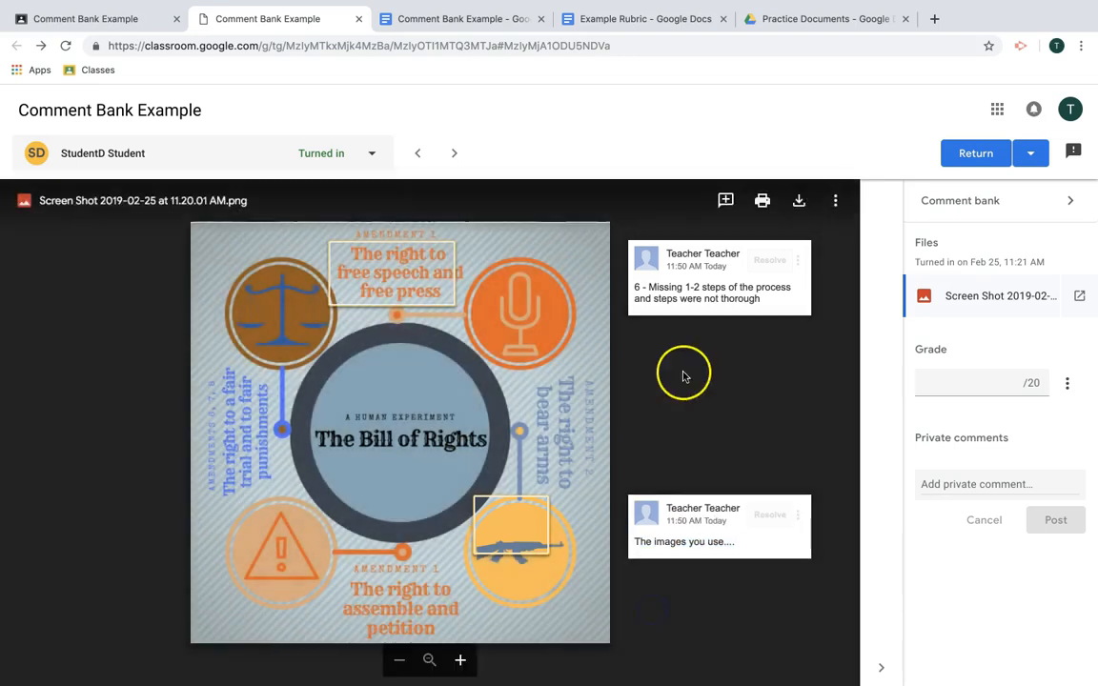
Comment on the next student's drawing using #layout to post "6 - Layout, color, font, and images do not match and information is not clear to audience"
{"action": "left_click", "coordinate": [454, 153]}
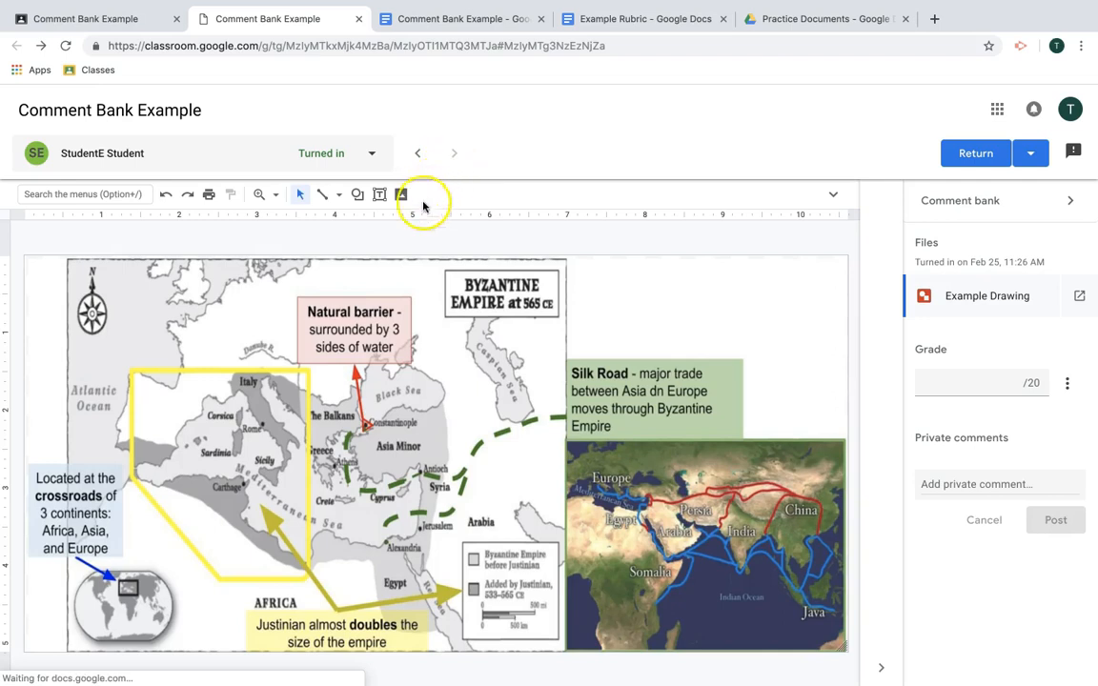
{"action": "left_click", "coordinate": [833, 195]}
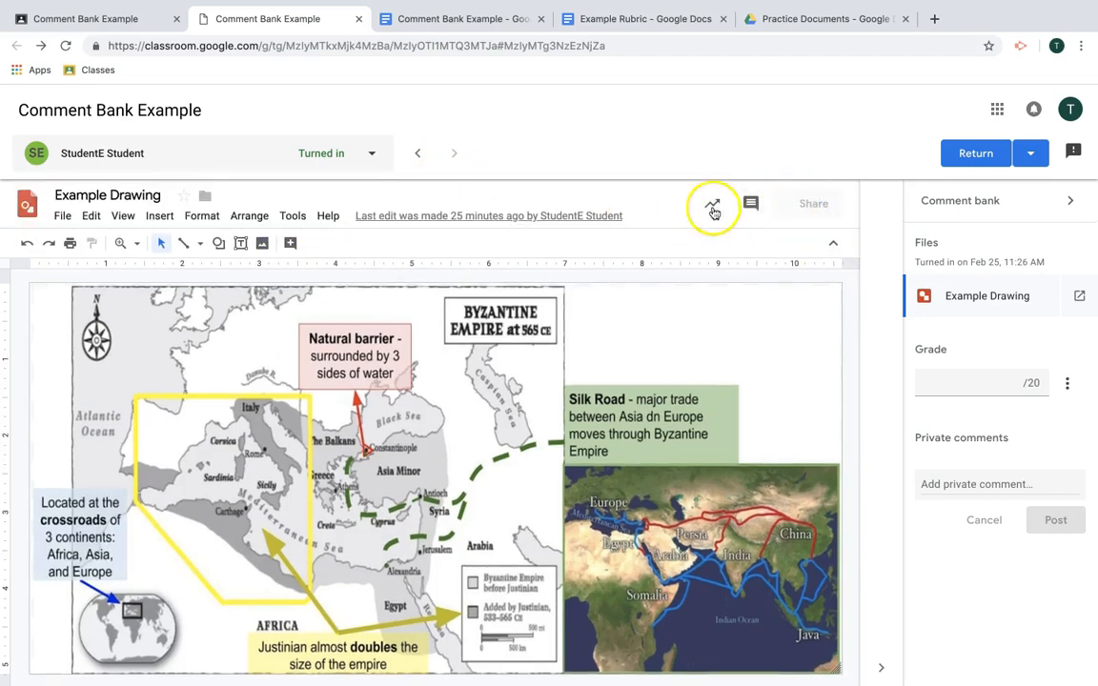
{"action": "left_click", "coordinate": [761, 204]}
{"action": "left_click", "coordinate": [780, 245]}
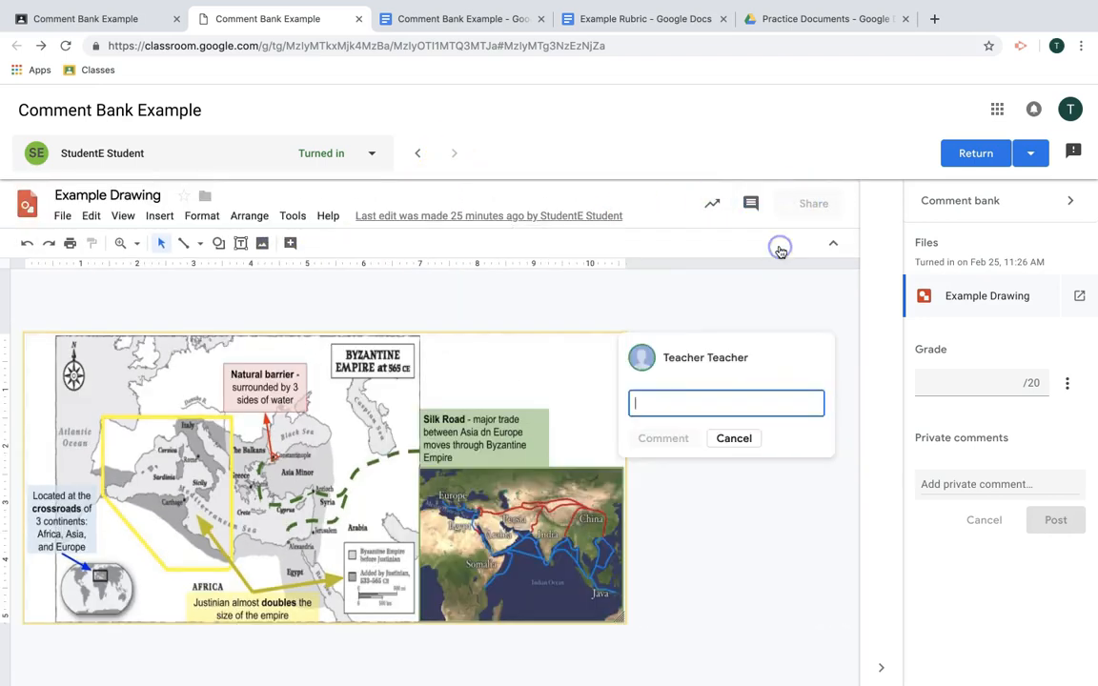
{"action": "type", "text": "#"}
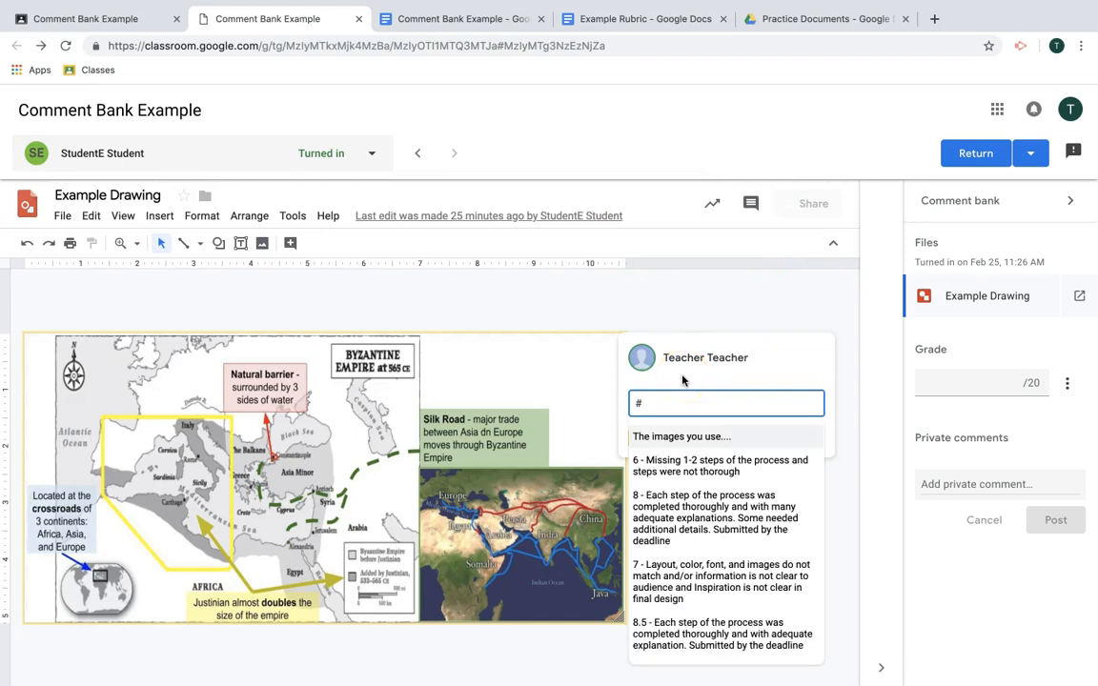
{"action": "type", "text": "layout"}
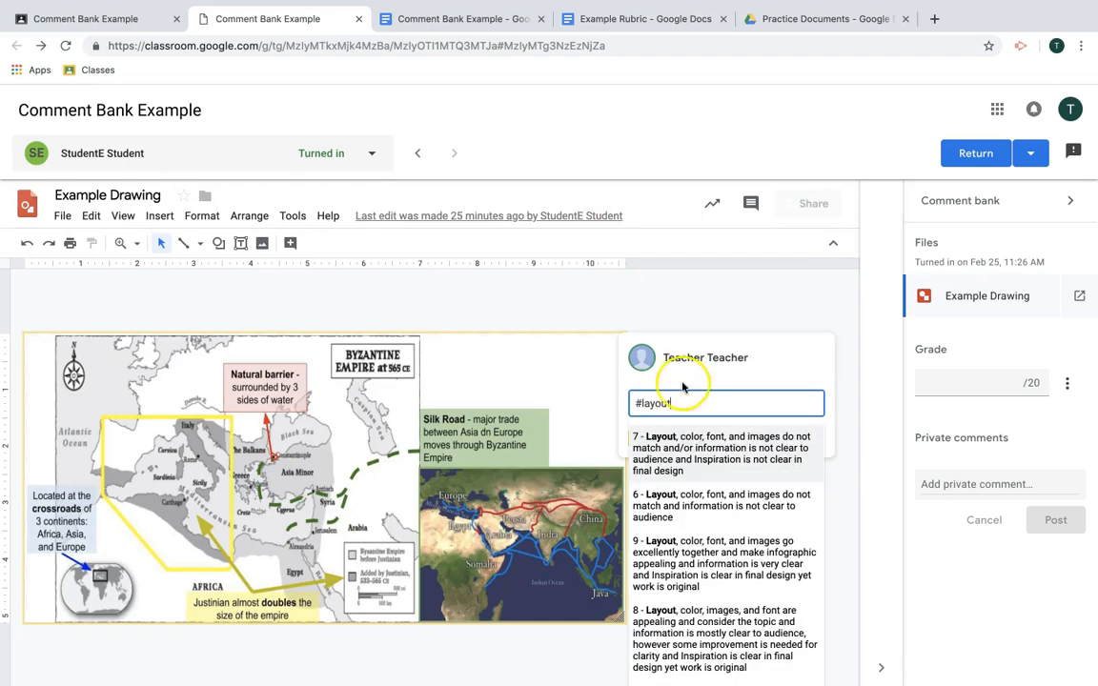
{"action": "left_click", "coordinate": [688, 524]}
{"action": "left_click", "coordinate": [667, 470]}
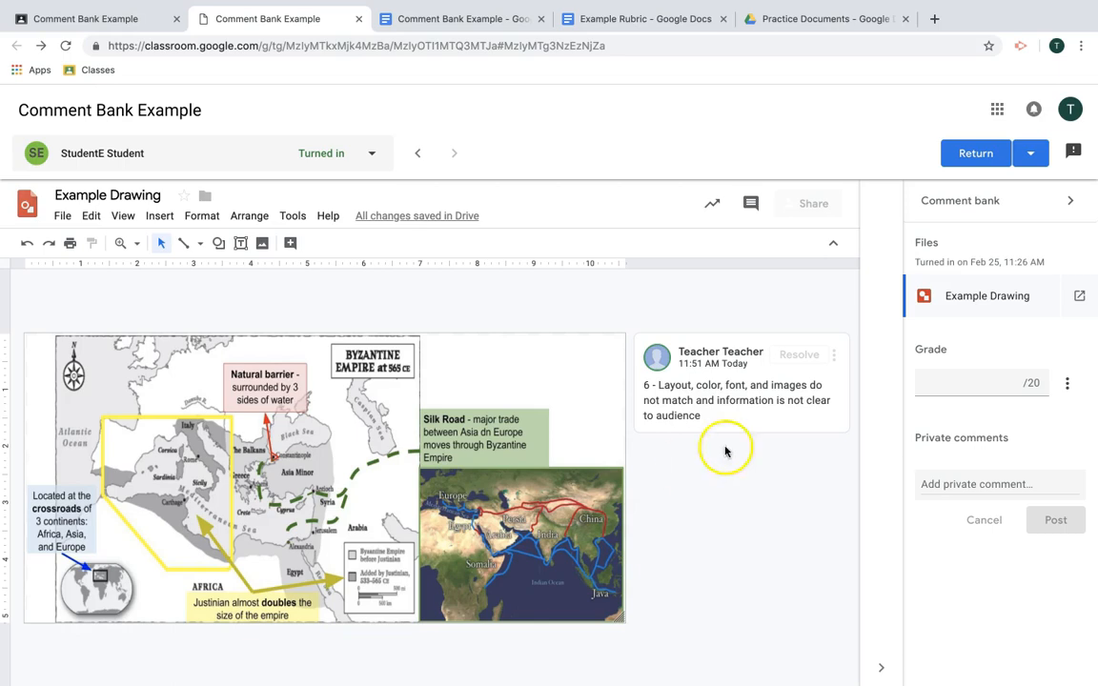
{"action": "left_click", "coordinate": [1034, 154]}
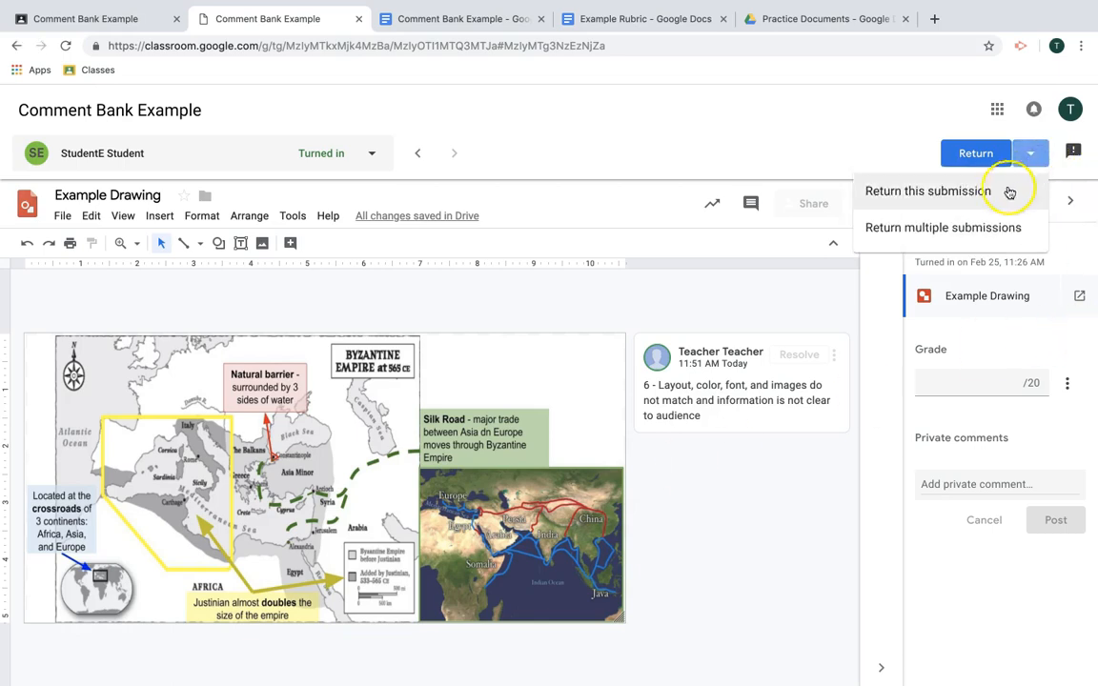
{"action": "left_click", "coordinate": [896, 227]}
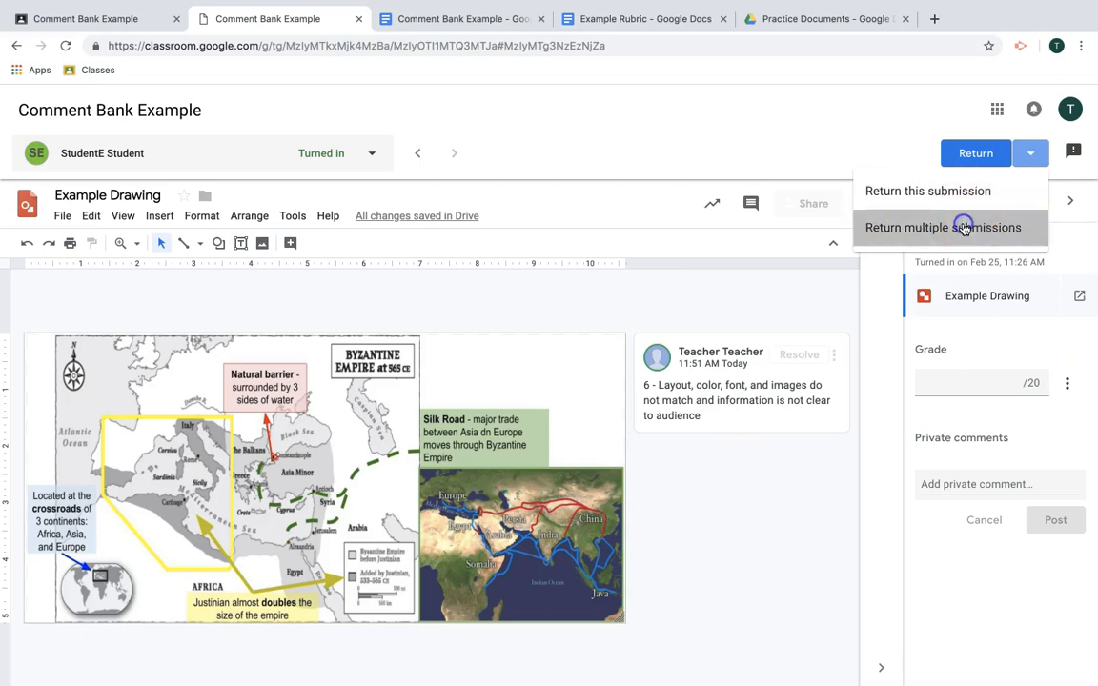
{"action": "left_click", "coordinate": [404, 302]}
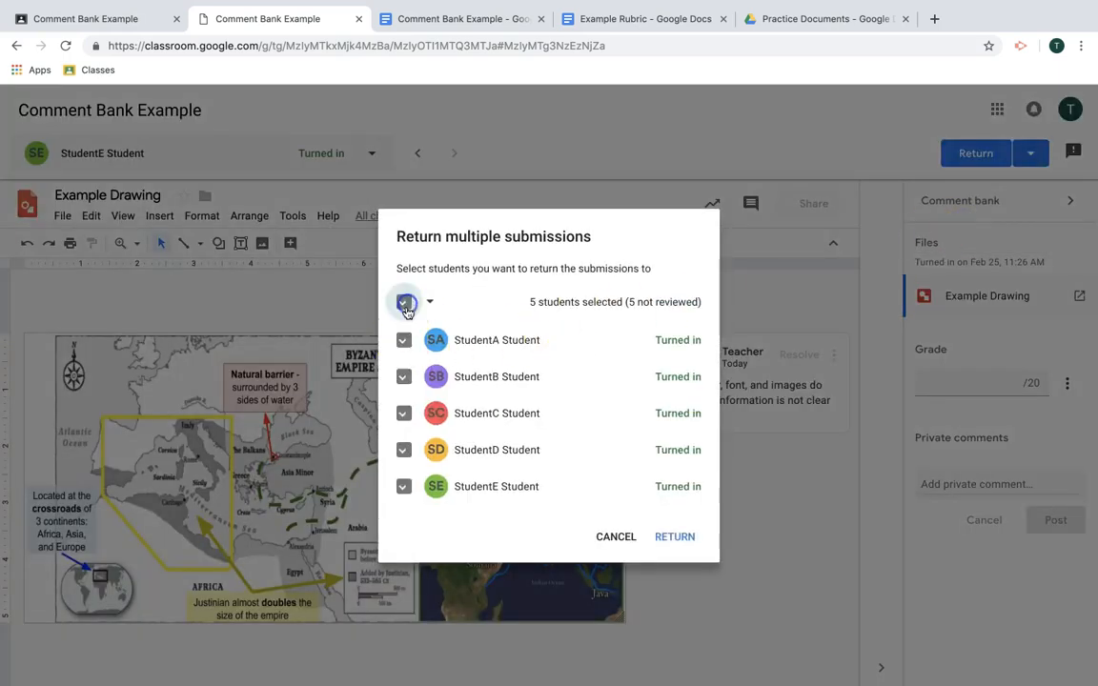
{"action": "left_click", "coordinate": [608, 537]}
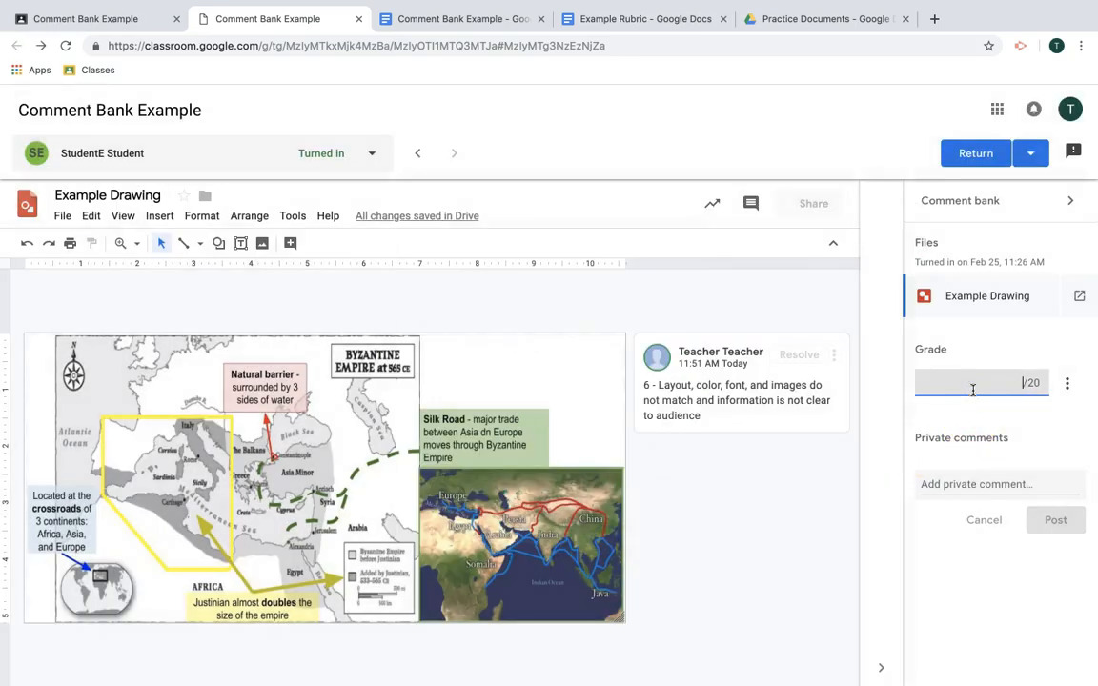
Give the student's drawing submission a grade of 18 out of 20
{"action": "left_click", "coordinate": [973, 390]}
{"action": "type", "text": "18"}
{"action": "left_click", "coordinate": [955, 486]}
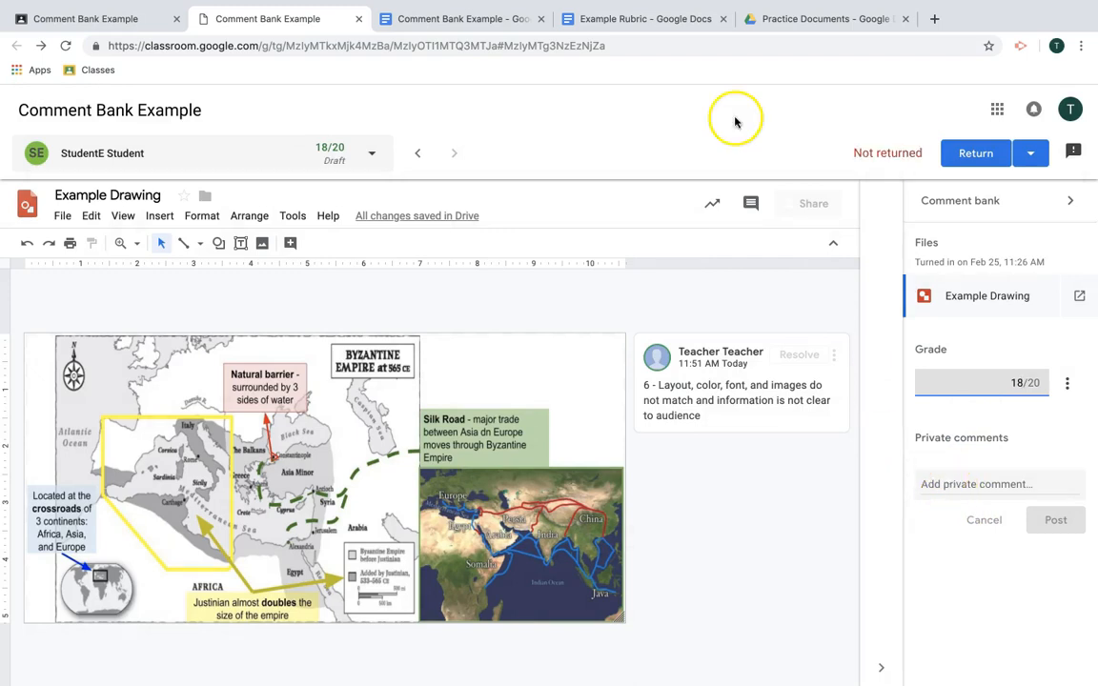
Copy the "See the comments I made in your Slides..." paragraph from the Comment Bank Example document and post it as a private comment on the submission
{"action": "left_click", "coordinate": [481, 19]}
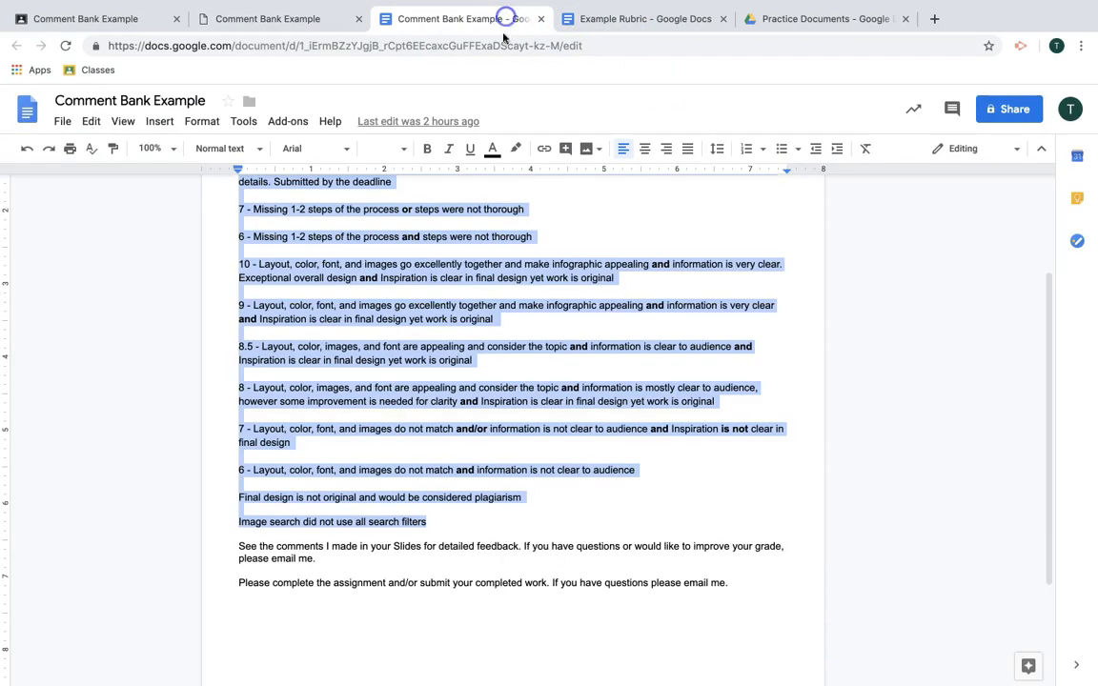
{"action": "triple_click", "coordinate": [327, 549]}
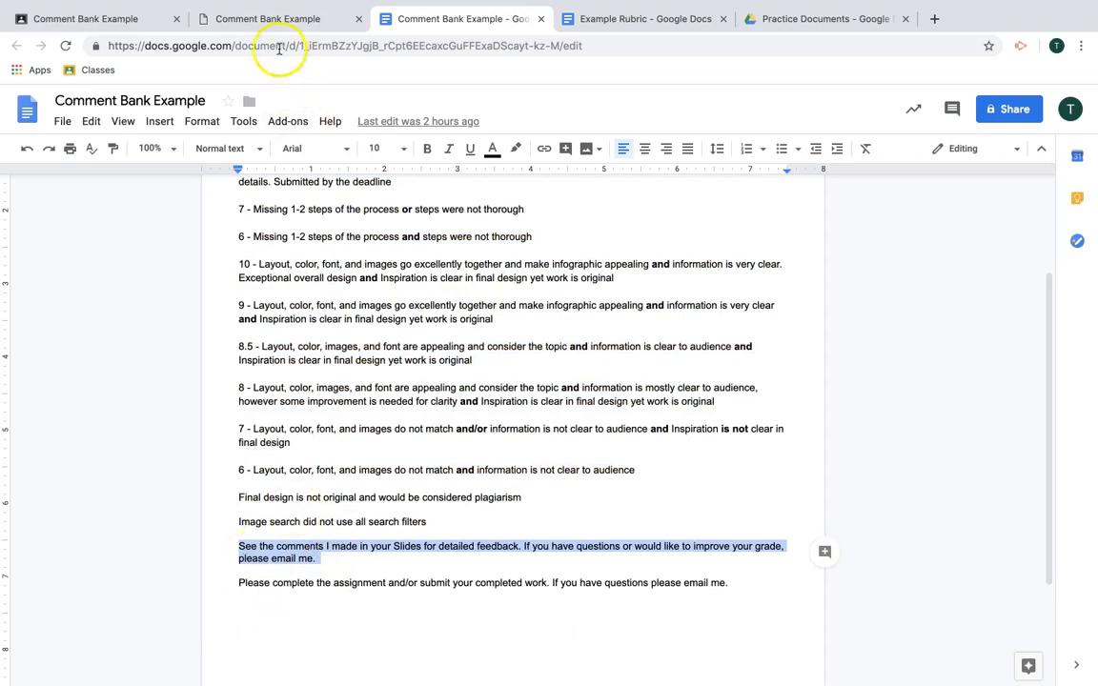
{"action": "left_click", "coordinate": [250, 18]}
{"action": "left_click", "coordinate": [922, 482]}
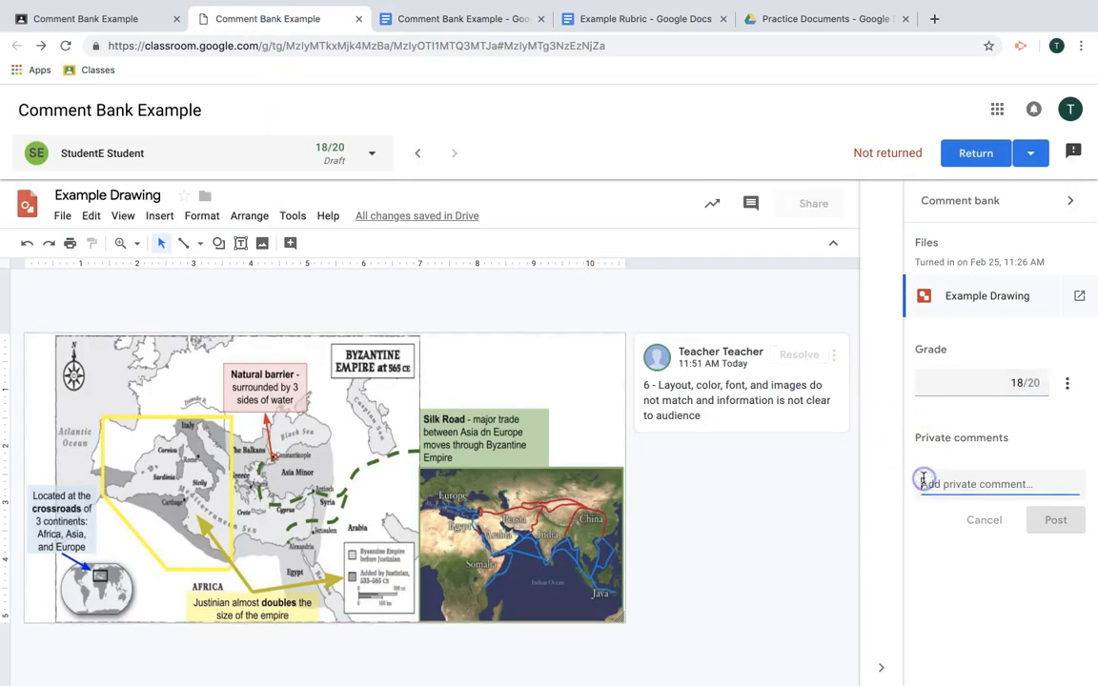
{"action": "type", "text": "See the comments I made in your Slides for detailed feedback. If you have questions or would like to improve your grade, please email me."}
{"action": "left_click", "coordinate": [1073, 596]}
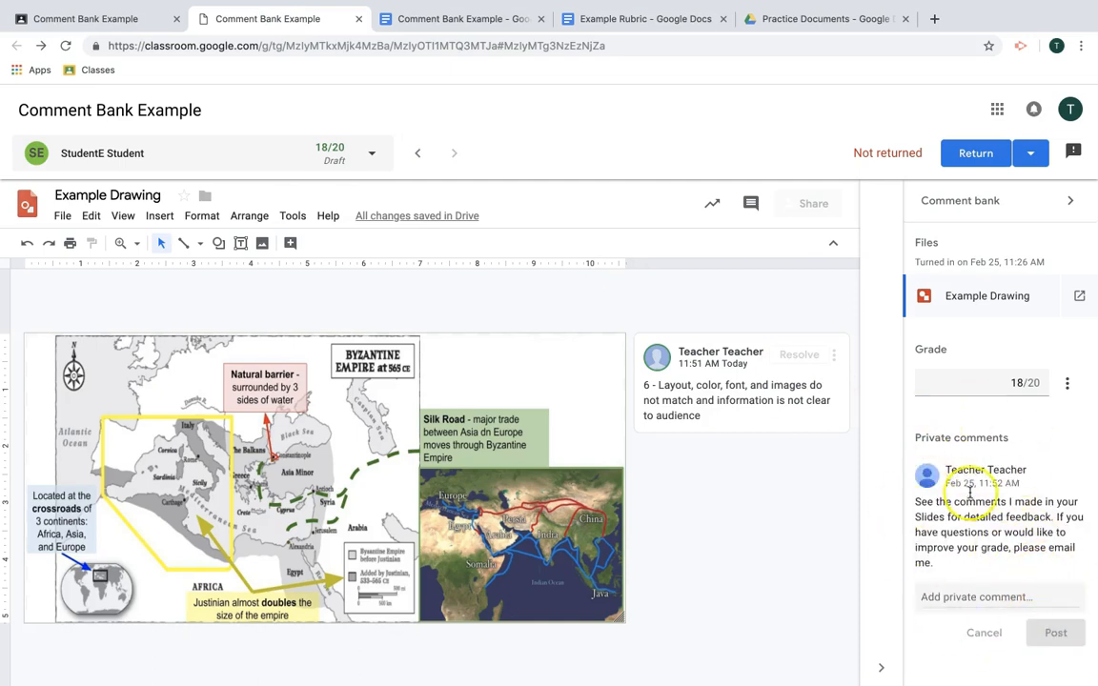
Return the graded drawing submission to the student and confirm the return
{"action": "left_click", "coordinate": [982, 153]}
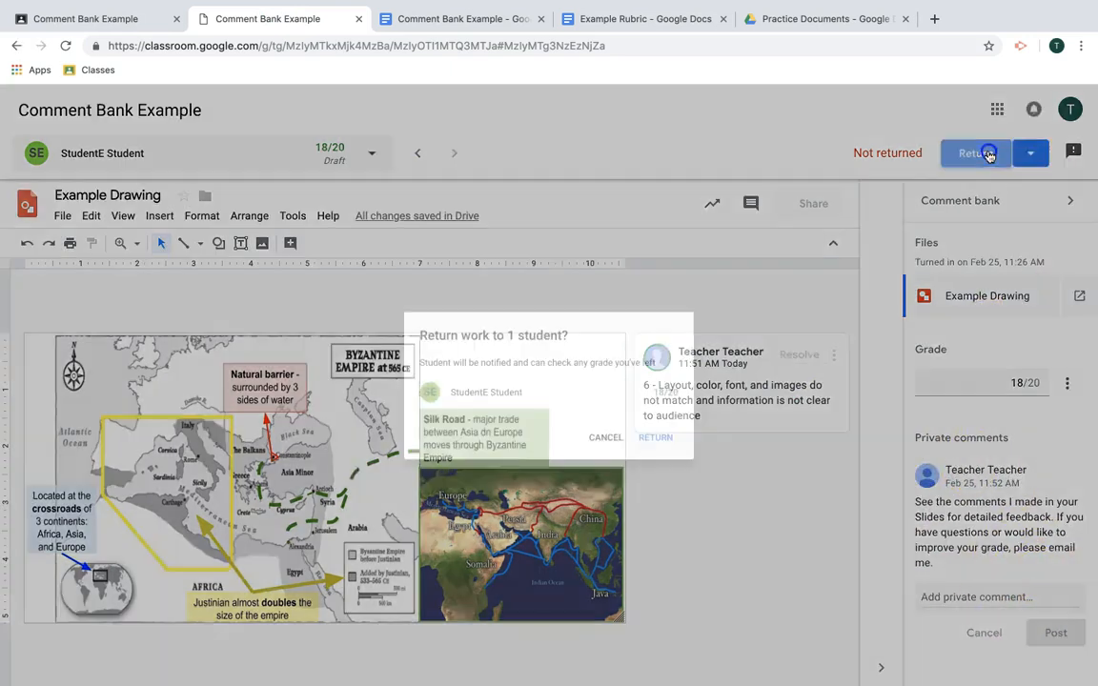
{"action": "left_click", "coordinate": [673, 448]}
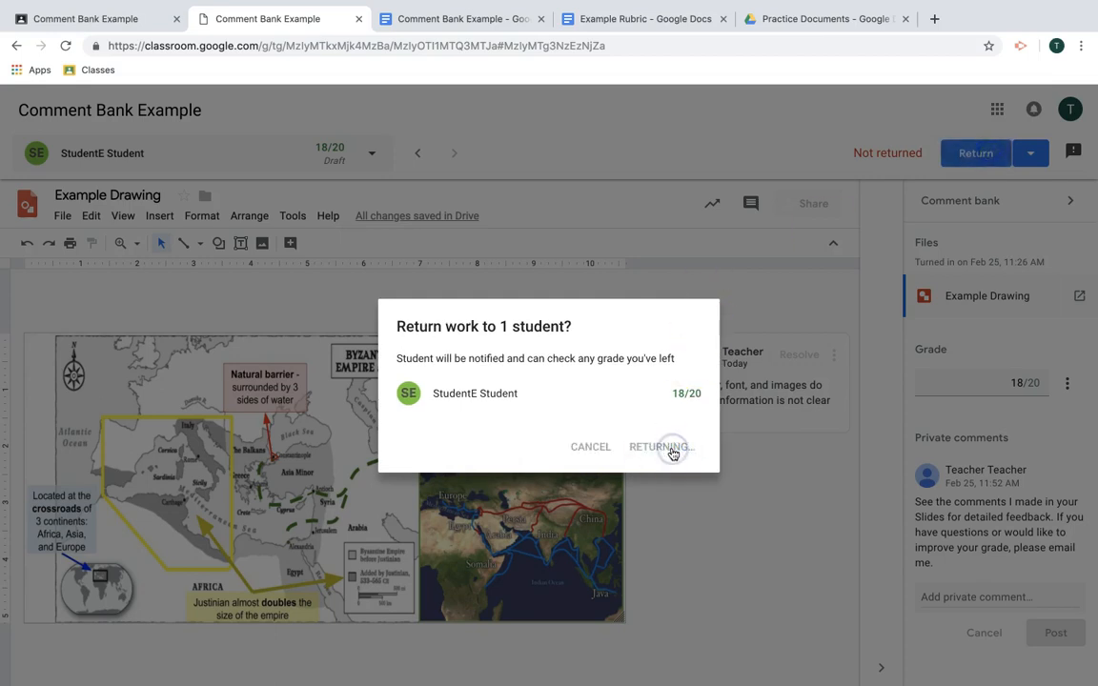